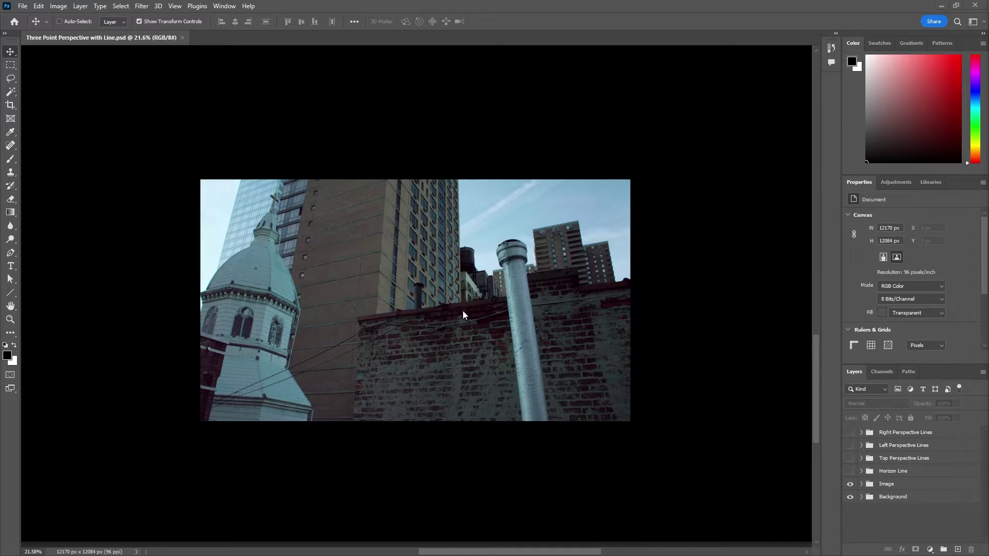
Show the Left, Top and Right Perspective Lines groups over the photo and examine where each set of lines converges.
scroll(463, 310, "down", 6, "alt")
scroll(463, 310, "up", 6, "alt")
left_click(850, 445)
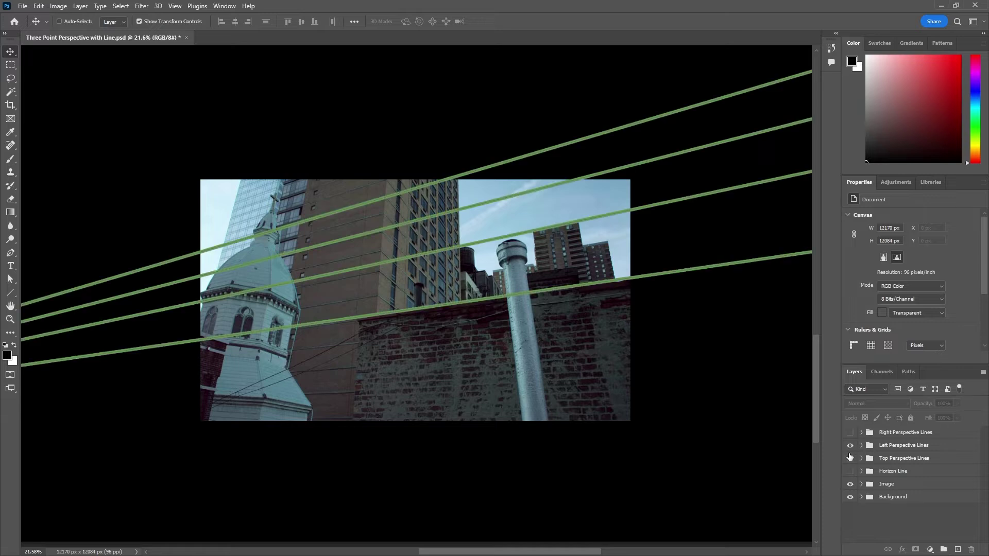
left_click(849, 457)
left_click(849, 432)
scroll(668, 379, "down", 3, "alt")
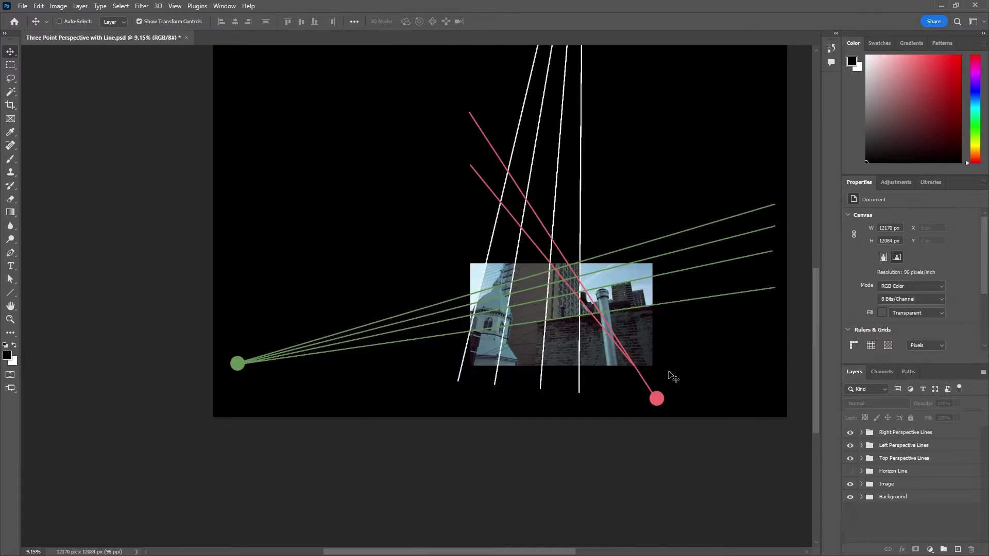
scroll(665, 376, "up", 4)
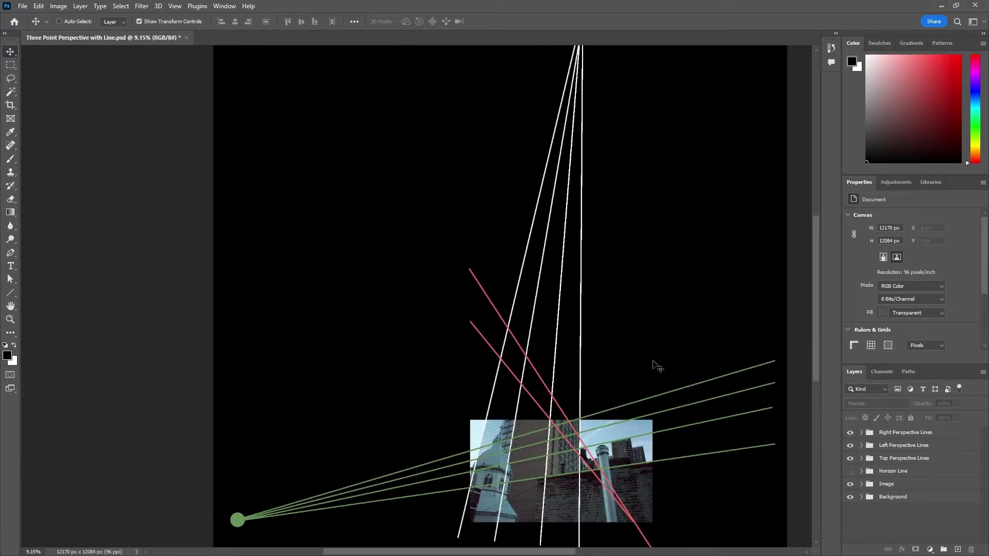
scroll(653, 366, "down", 1, "alt")
scroll(658, 366, "down", 1, "alt")
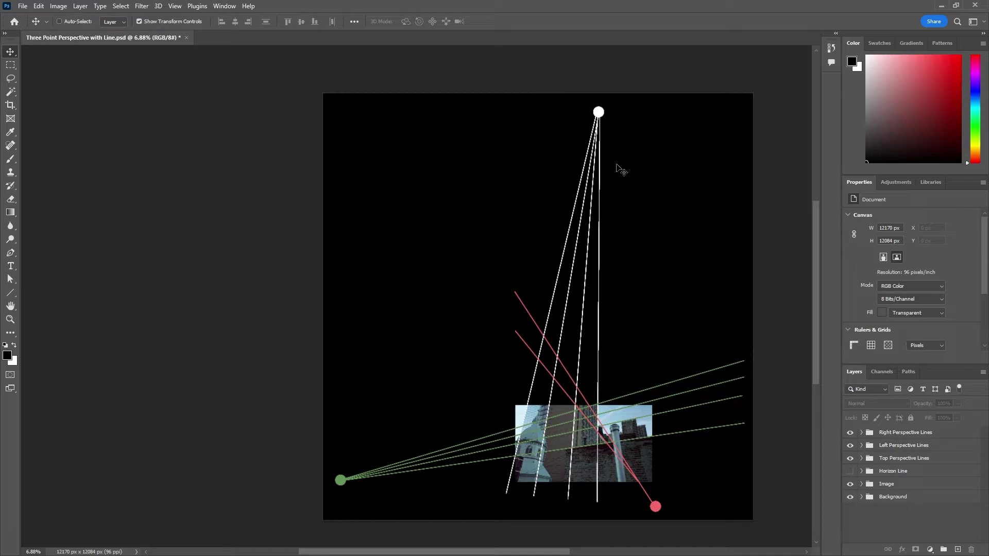
scroll(574, 424, "up", 9, "alt")
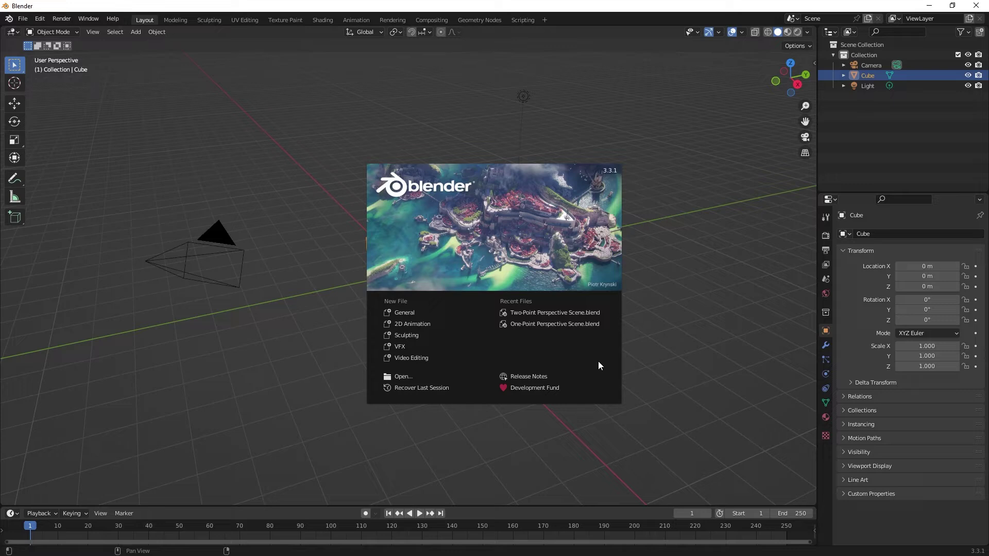
Switch to Blender and start a new 2D Animation file, leaving empty space above the camera frame.
left_click(418, 323)
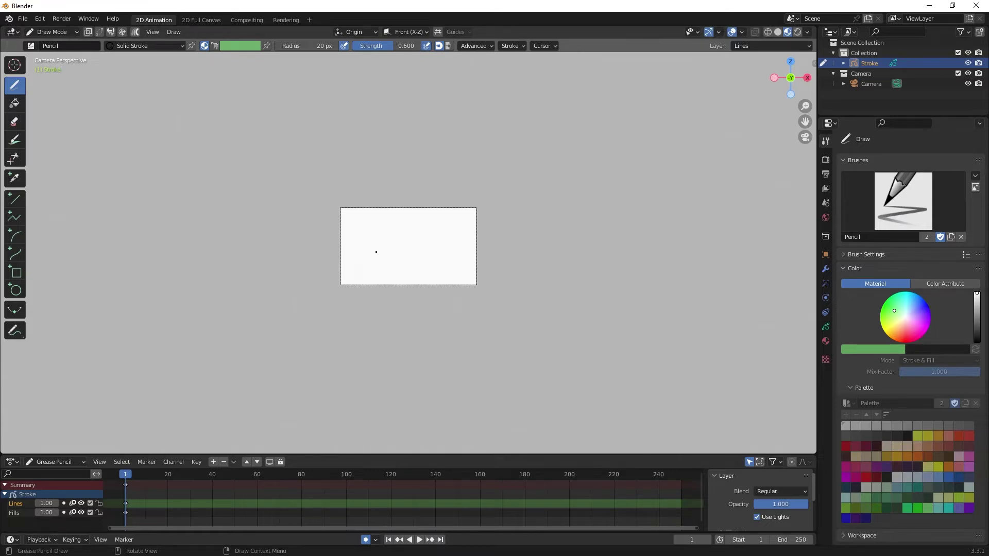
middle_click_drag(419, 135, 419, 255, "shift")
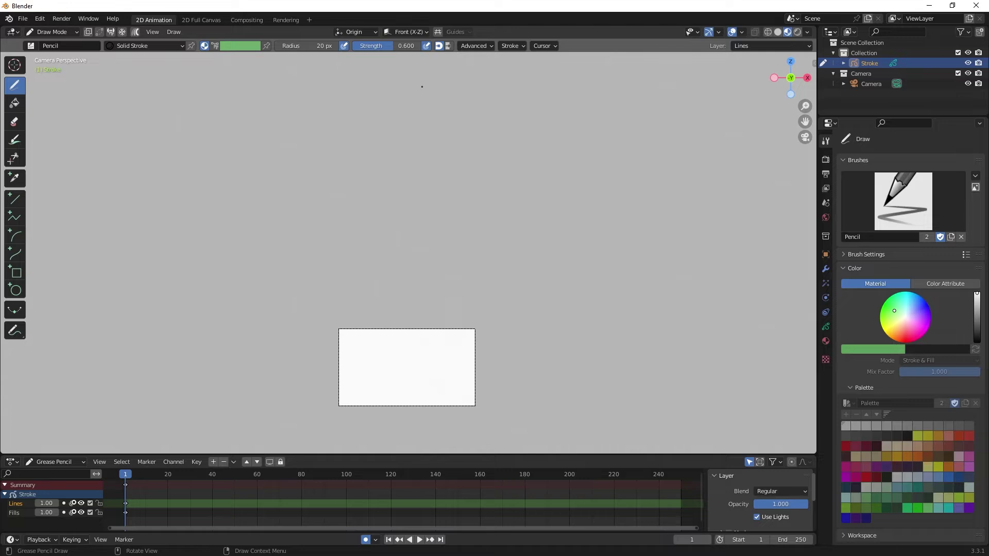
Enable the drawing guides, set to Radial with Object as the reference point.
left_click(438, 33)
left_click(449, 32)
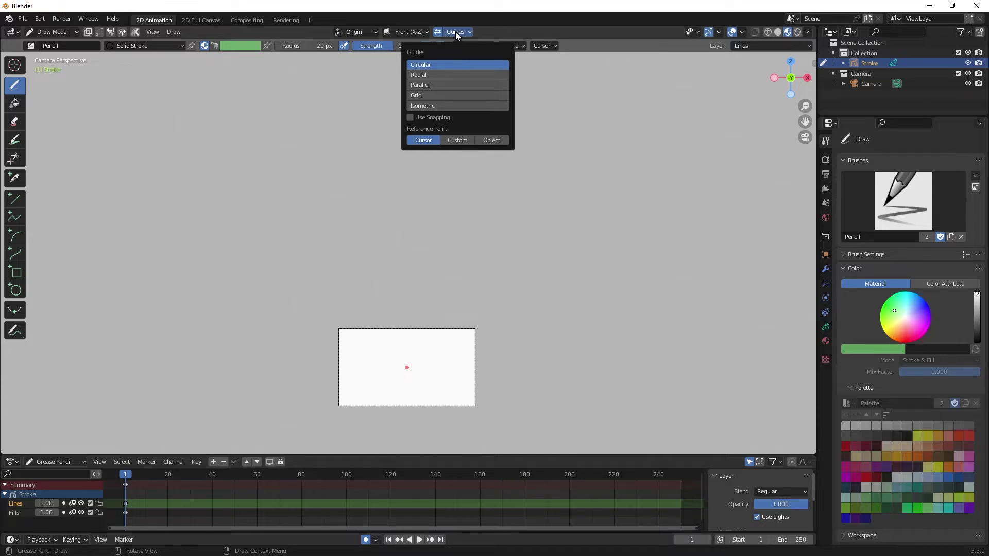
left_click(443, 75)
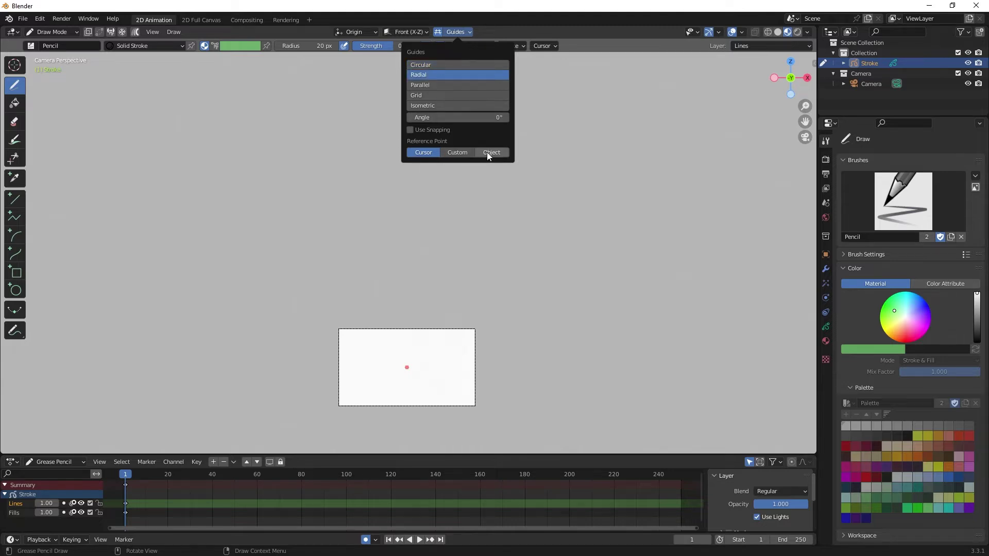
left_click(487, 152)
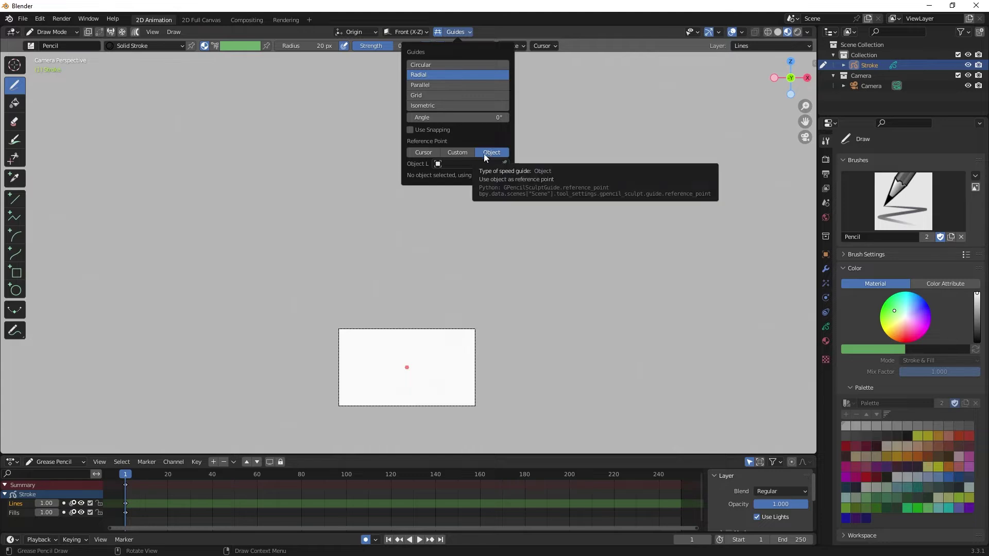
In Object Mode, add a sphere empty at the centre of the camera frame and scale it down.
left_click(52, 32)
left_click(54, 40)
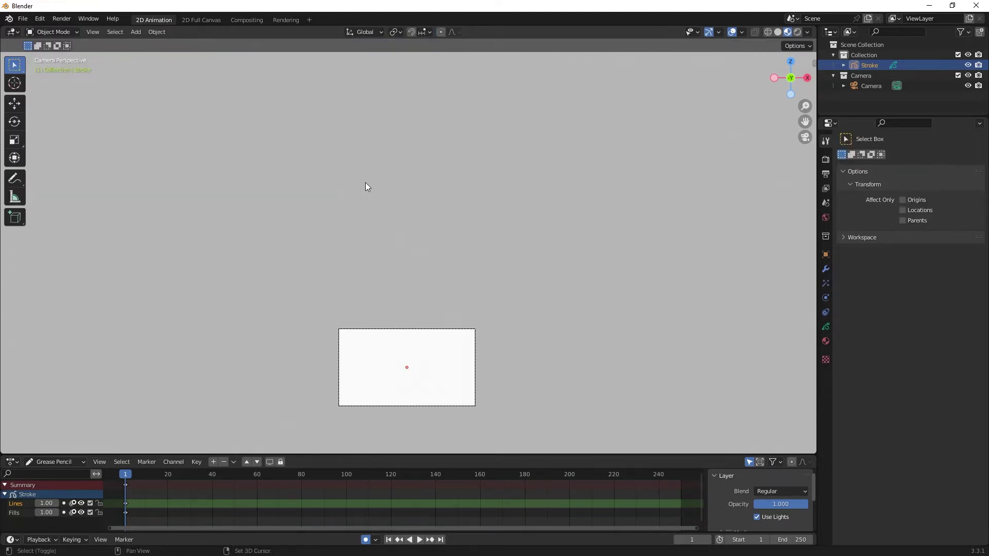
key("shift+a")
mouse_move(365, 183)
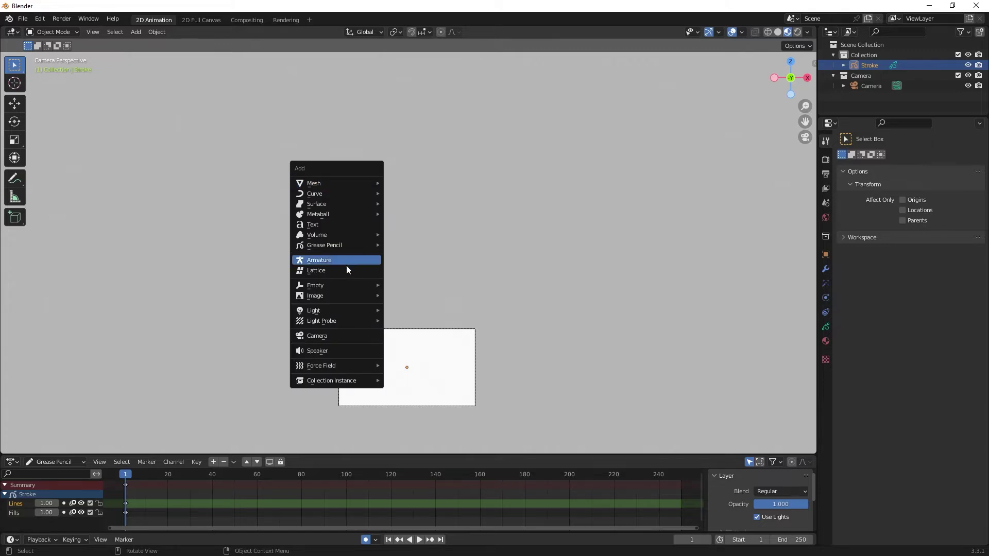
mouse_move(339, 285)
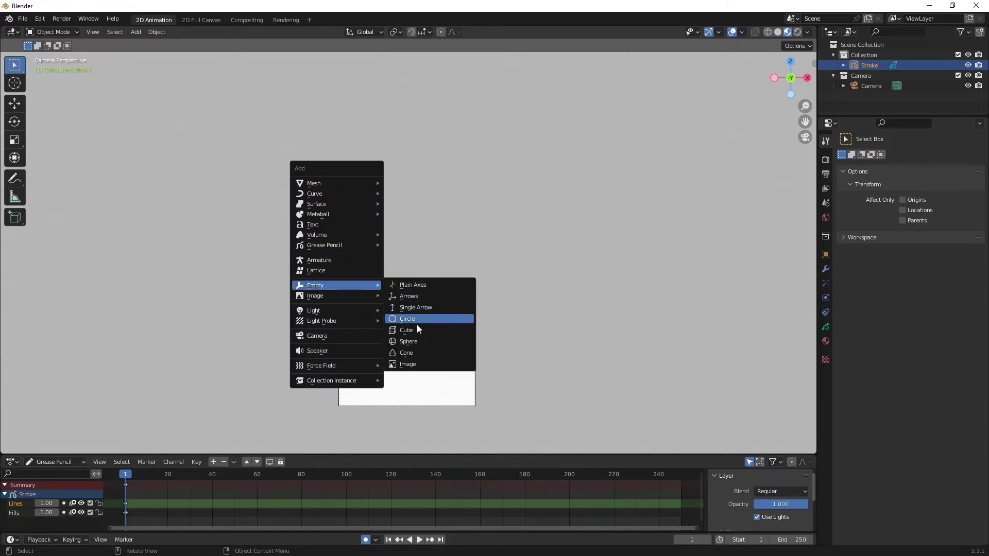
left_click(419, 340)
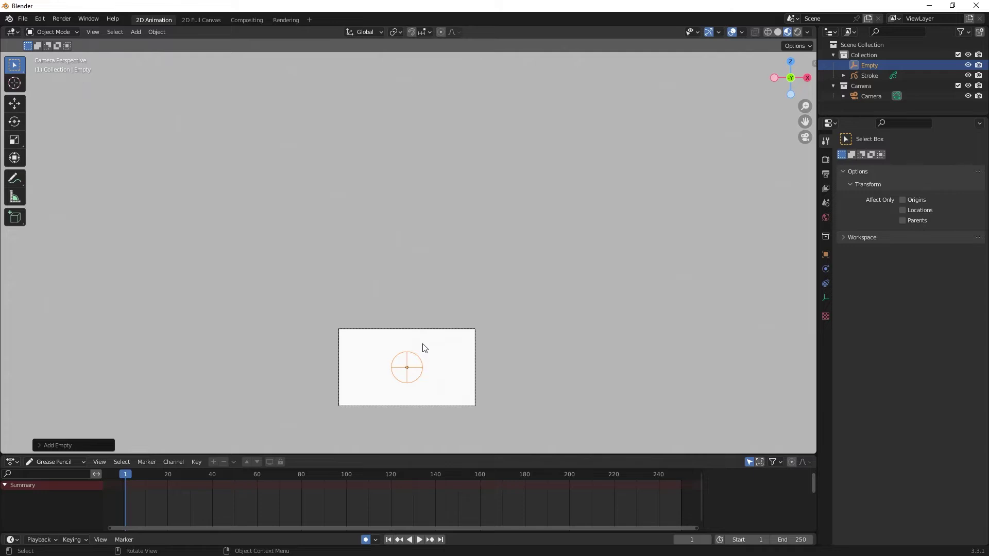
key("s")
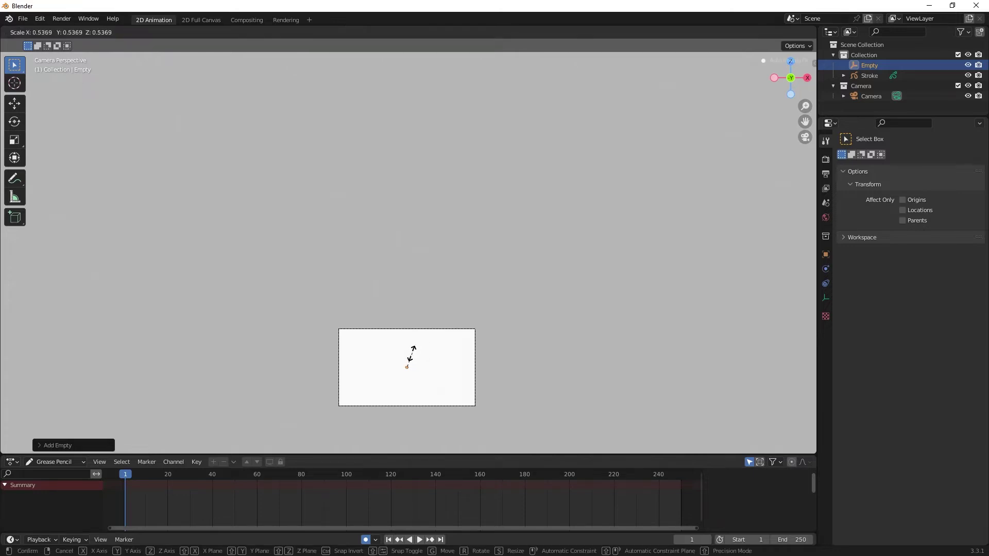
left_click(412, 362)
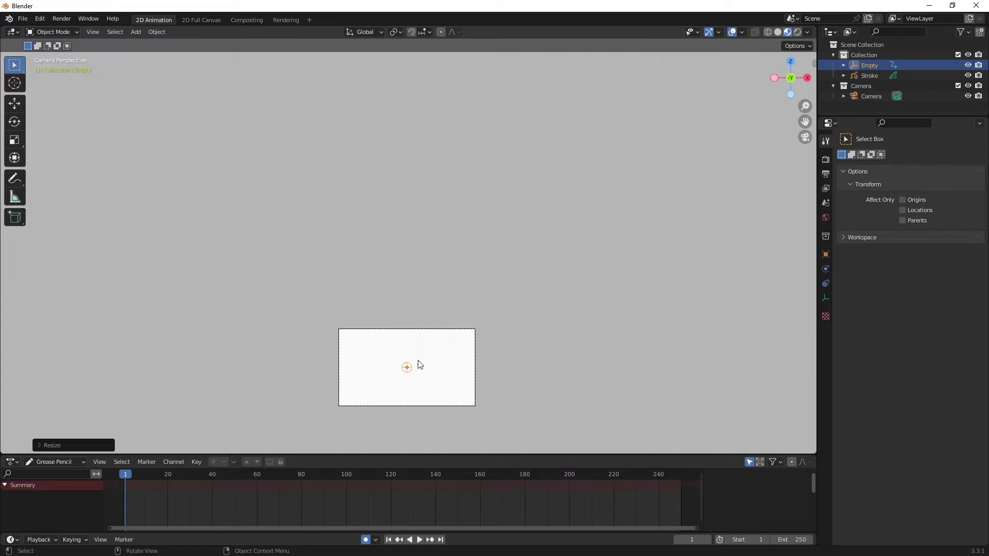
Move the empty high above the camera frame and rename it "Top vanishing point".
key("g")
left_click(460, 95)
double_click(868, 66)
type("Top")
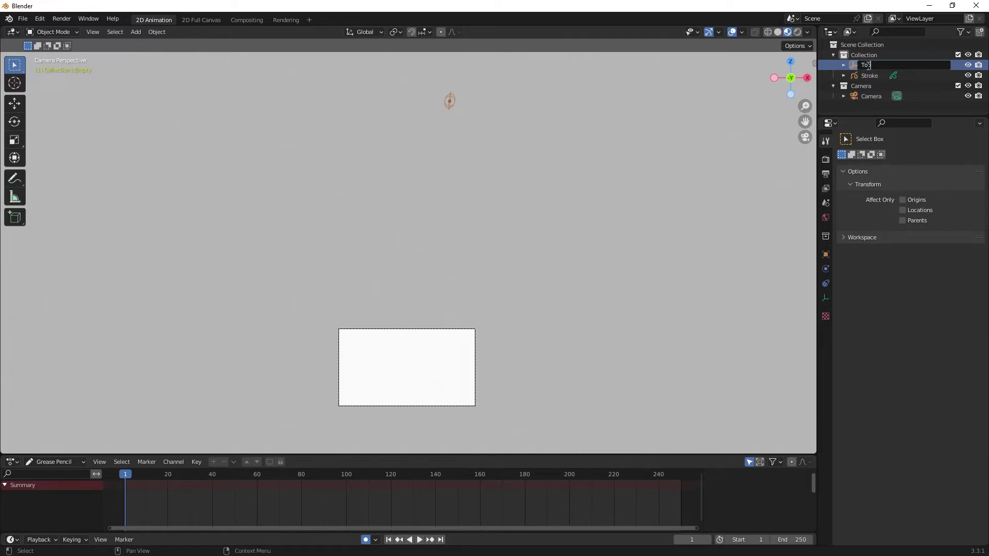
type(" vanishing point")
key("Return")
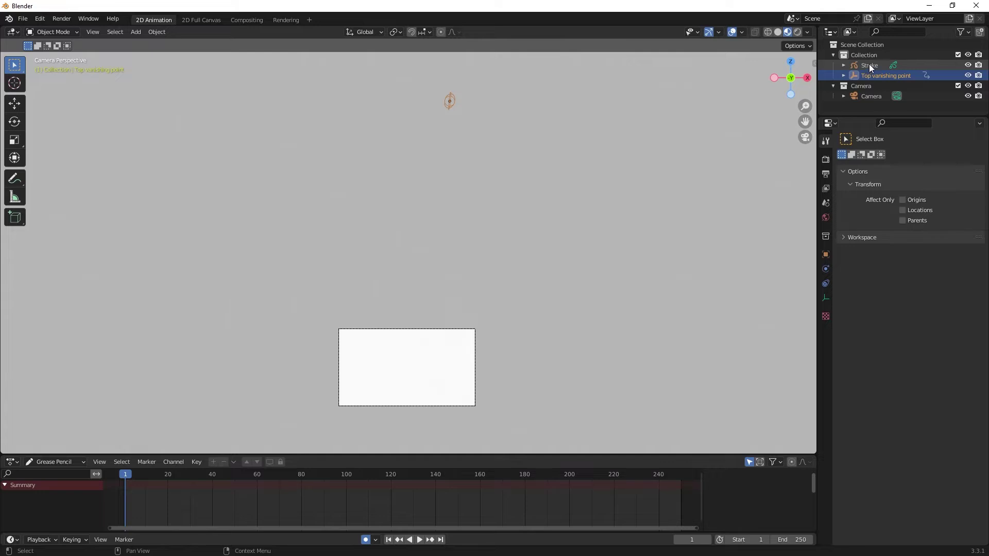
Duplicate the top empty, place the copy far to the left of the camera frame and rename it "Left vanishing point".
key("shift+d")
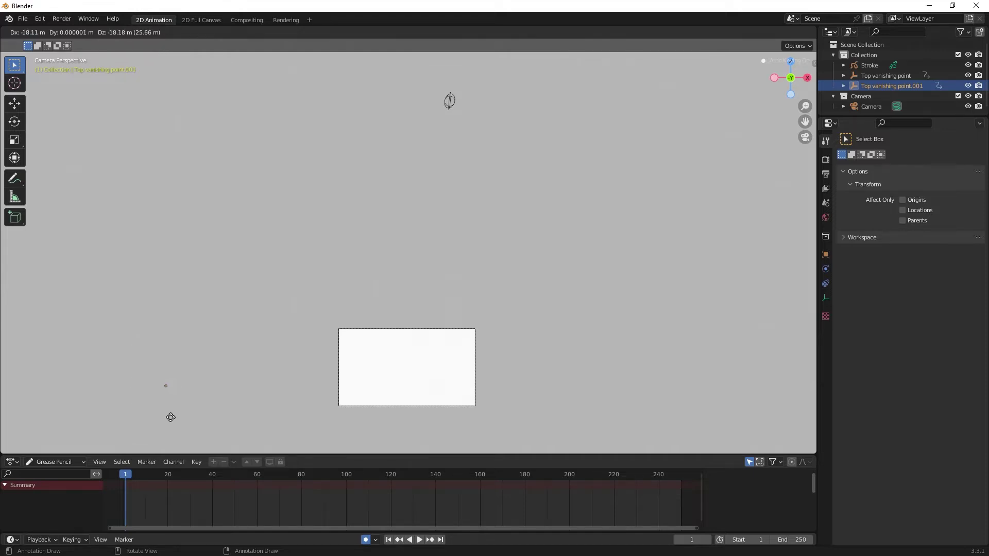
left_click(169, 417)
double_click(876, 86)
double_click(867, 85)
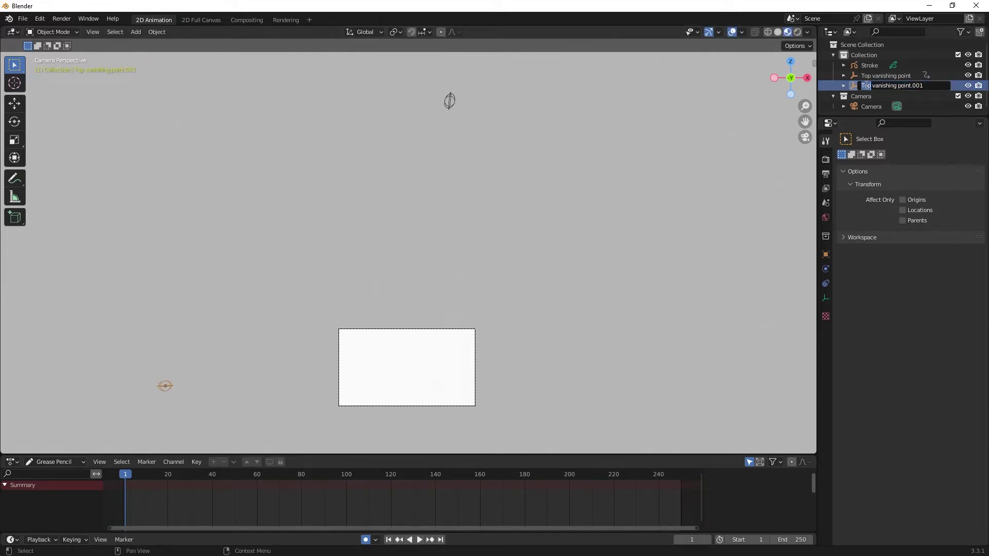
type("Left")
key("BackSpace")
key("BackSpace")
key("BackSpace")
key("BackSpace")
key("Return")
Duplicate the left empty, place the copy just below the camera frame's lower right corner and rename it "Right vanishing point".
key("shift+d")
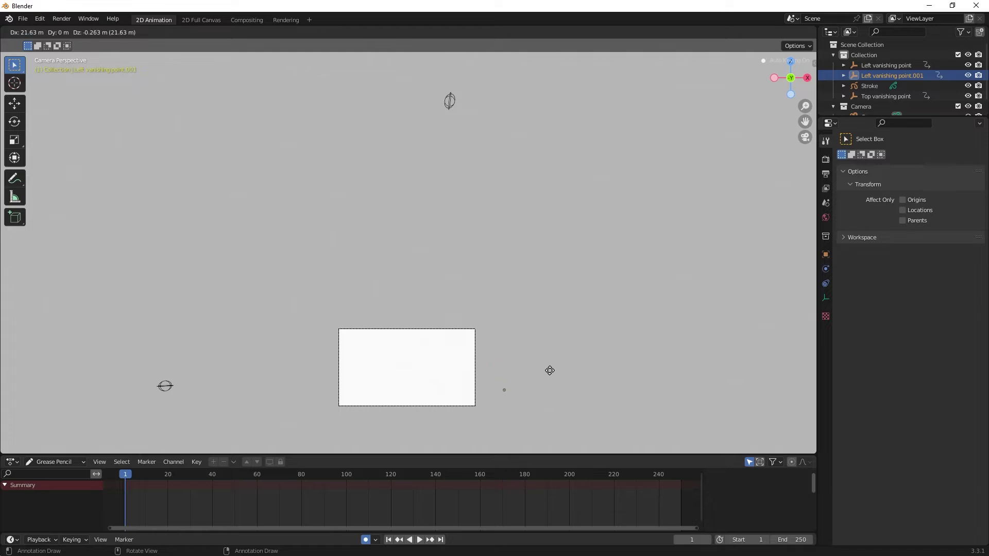
left_click(510, 413)
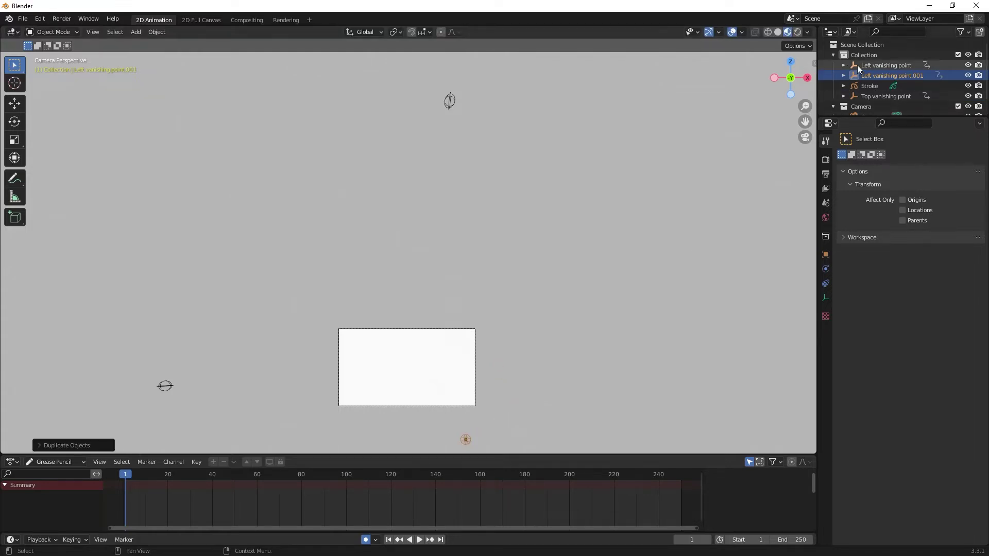
double_click(875, 76)
left_click(866, 74)
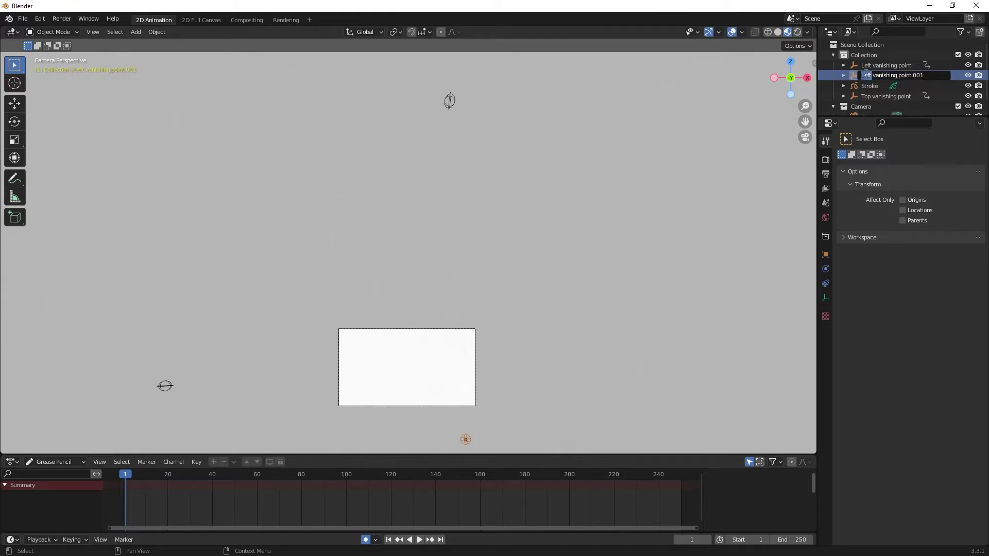
type("Right")
key("ctrl+Right")
key("BackSpace")
key("BackSpace")
key("BackSpace")
key("BackSpace")
key("Return")
Enlarge the outliner and create a new collection named "Vanishing Points" in the scene.
scroll(863, 77, "down", 1)
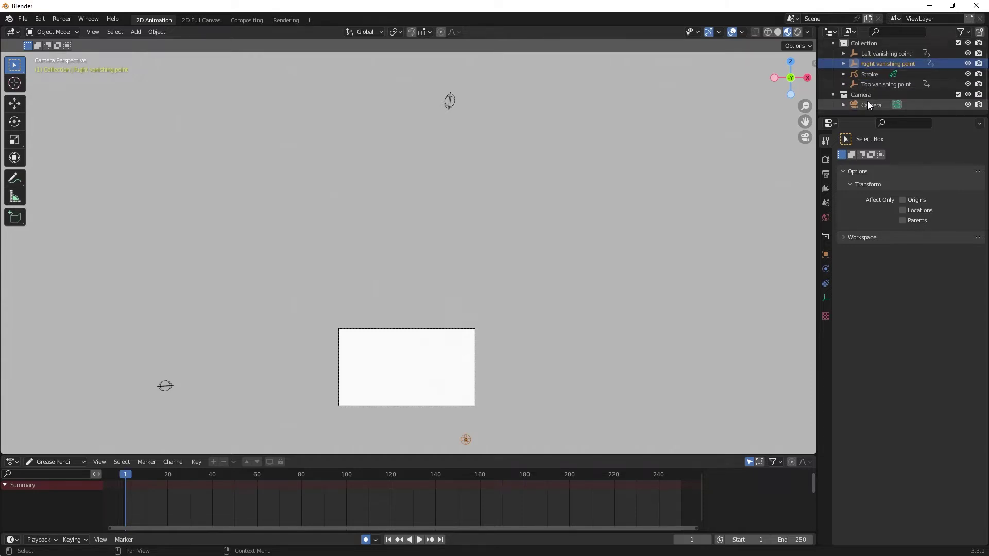
left_click_drag(875, 115, 871, 184)
right_click(853, 140)
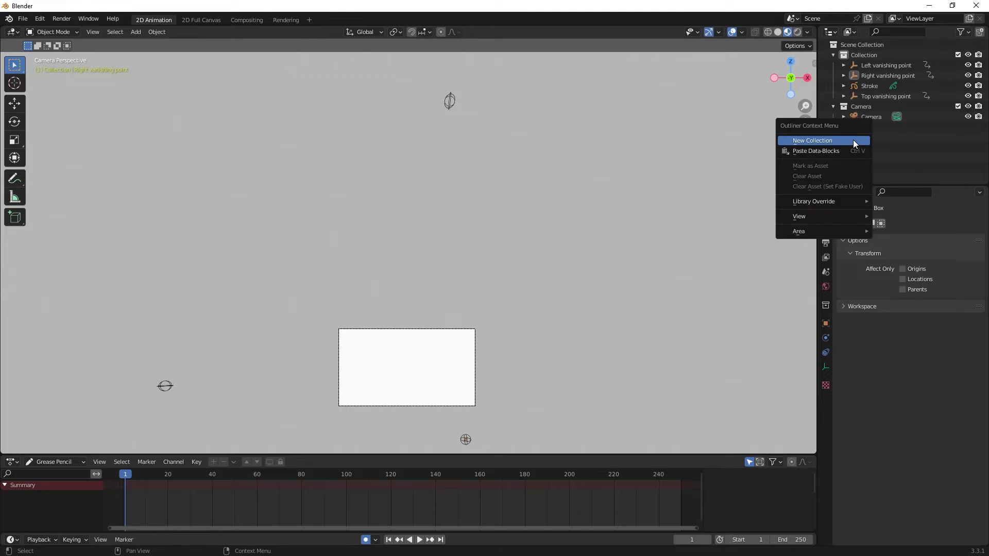
left_click(853, 140)
double_click(860, 128)
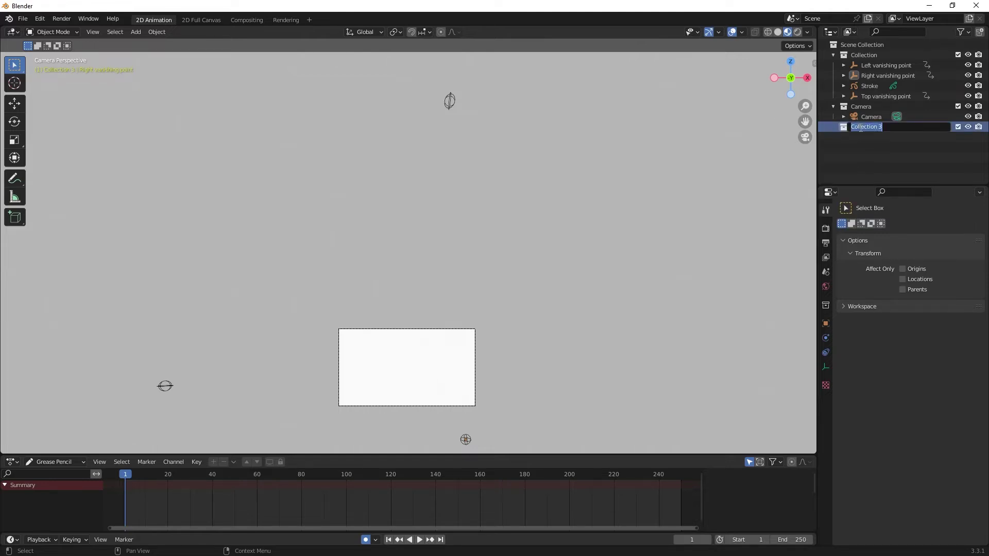
type("Vanishing Points")
key("Return")
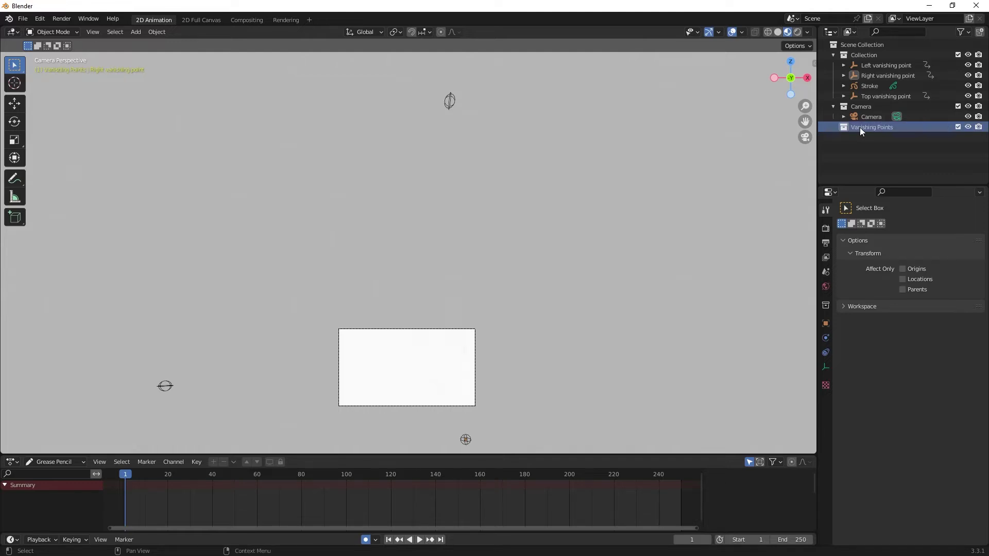
Move the top, right and left vanishing point empties into the Vanishing Points collection.
left_click_drag(881, 98, 882, 128)
left_click(873, 78)
left_click(873, 67, "ctrl")
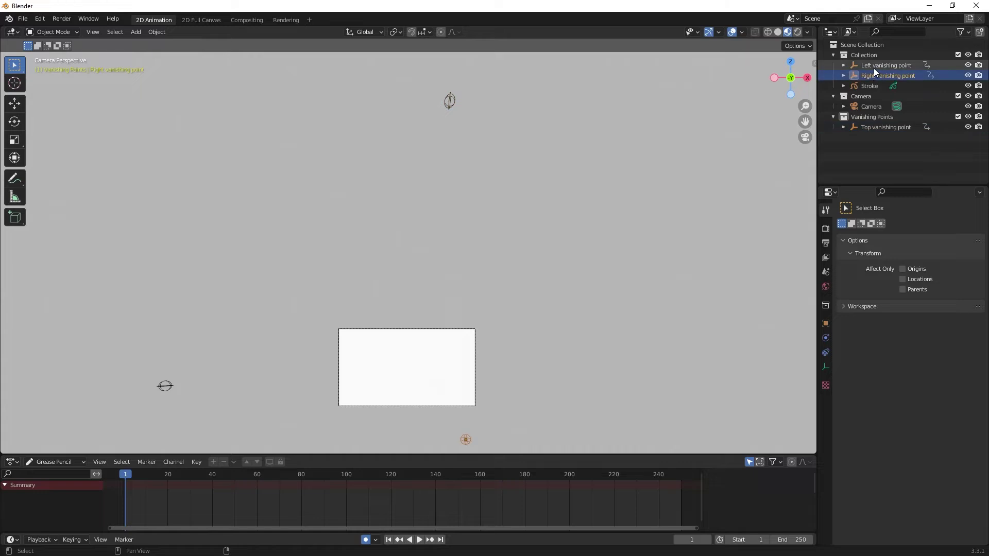
left_click_drag(874, 66, 879, 119)
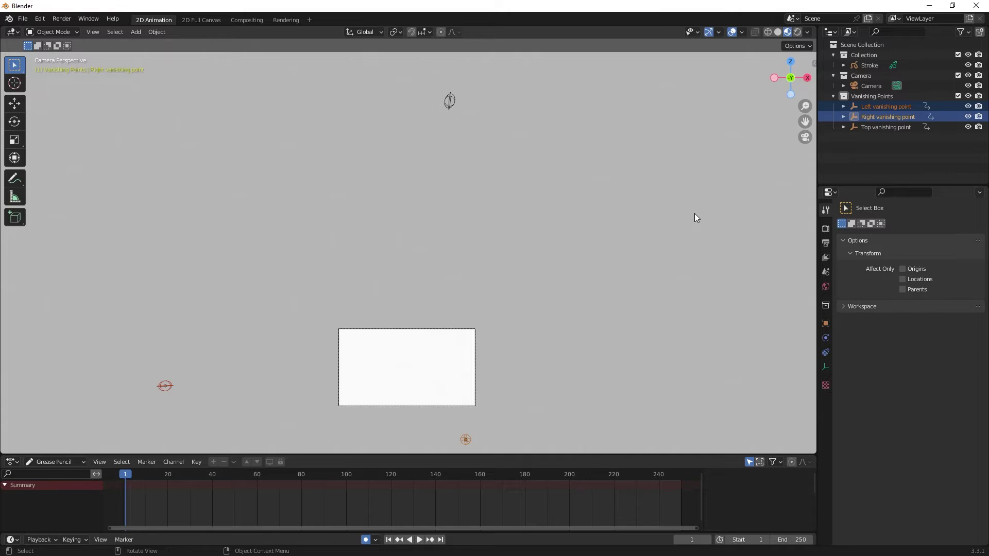
Select the Stroke grease pencil object and switch it back to Draw Mode.
left_click(862, 63)
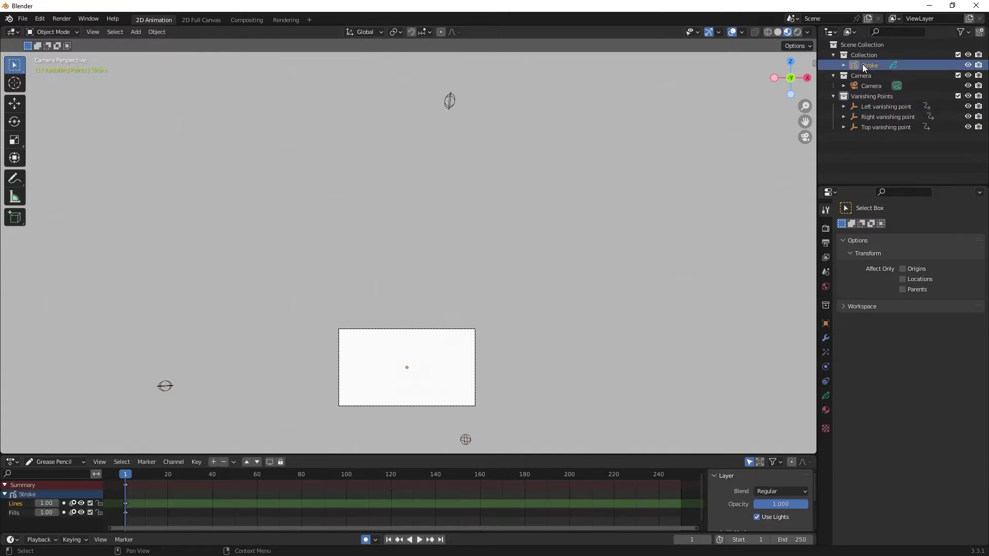
left_click(64, 32)
left_click(55, 78)
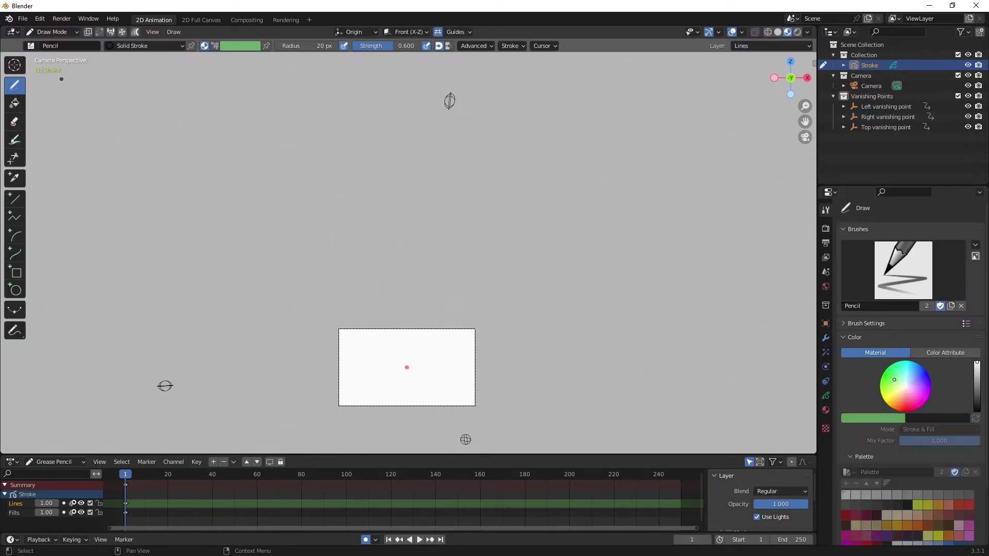
View the brush's stroke settings and draw a diagonal test line through the canvas centre with the radial guide.
scroll(397, 147, "up", 6)
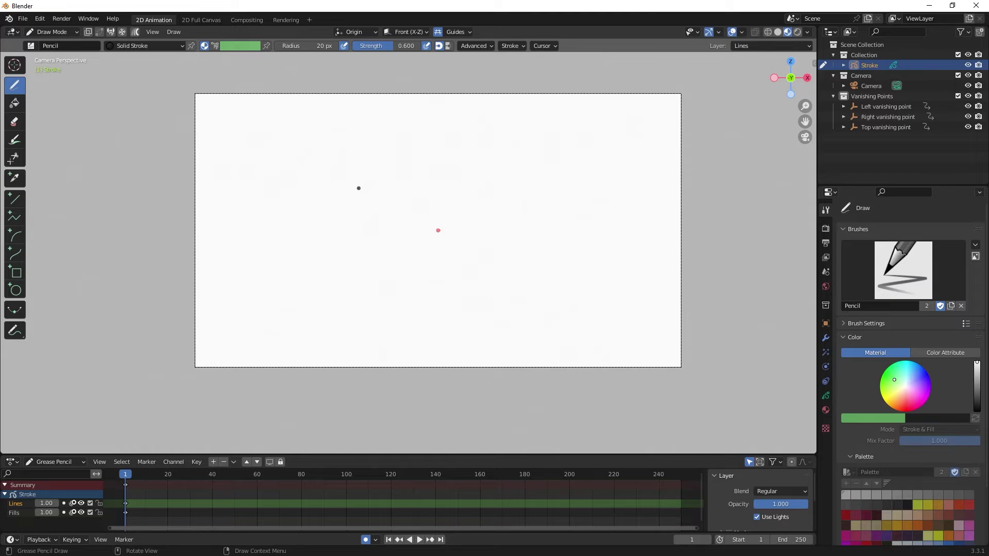
middle_click_drag(358, 188, 358, 268, "shift")
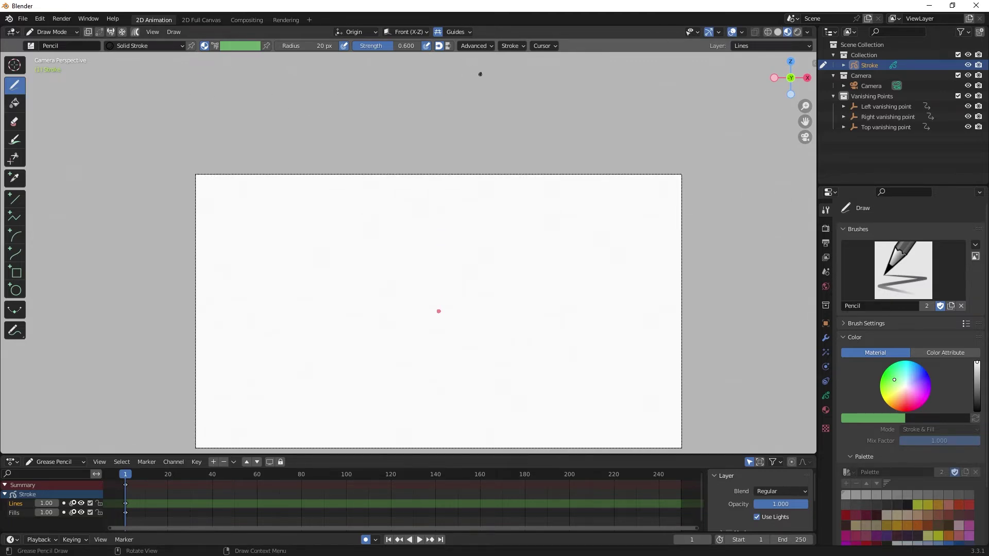
left_click(515, 47)
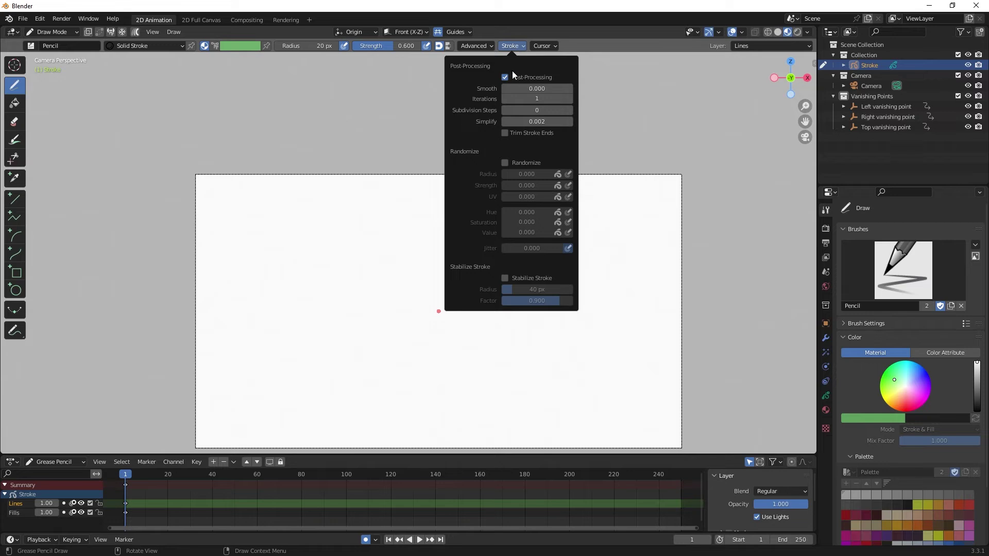
left_click_drag(312, 225, 570, 218)
scroll(337, 231, "up", 1)
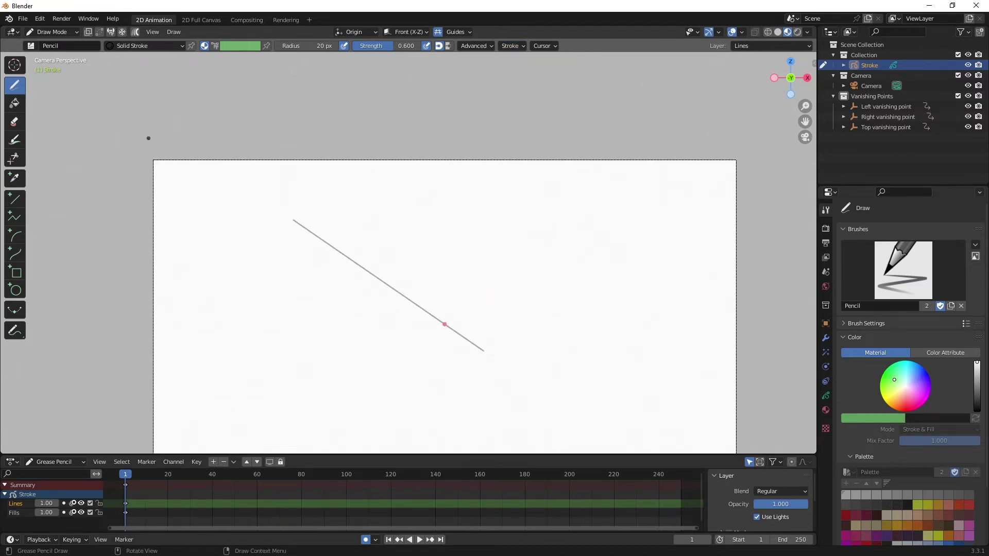
Switch to Edit Mode, select the whole diagonal test line and delete it.
left_click(47, 33)
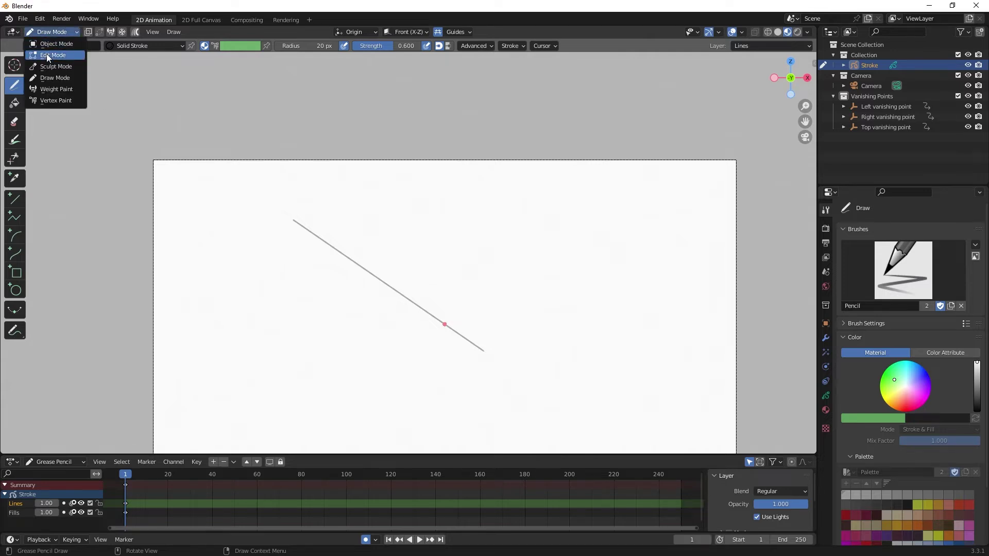
left_click(47, 54)
left_click_drag(212, 191, 456, 338)
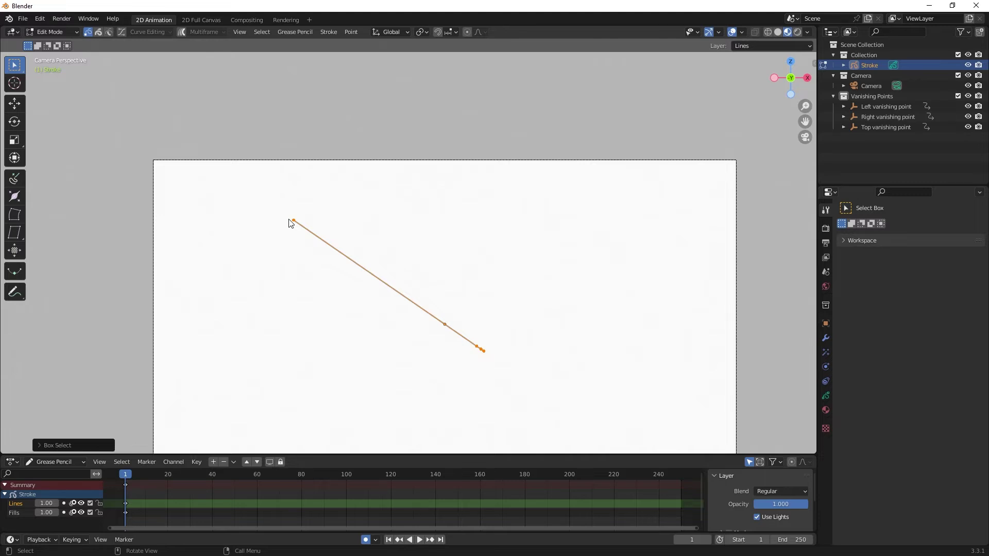
key("x")
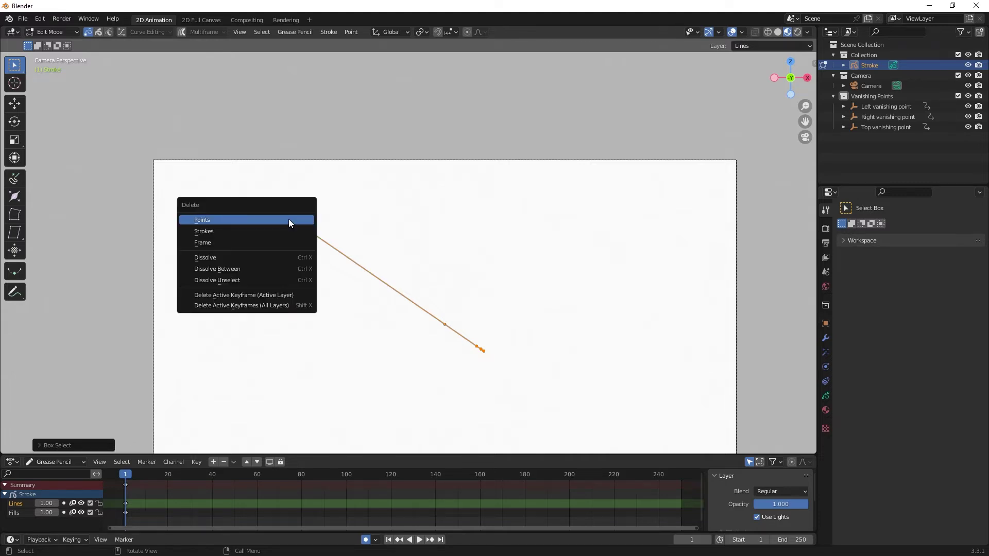
left_click(288, 219)
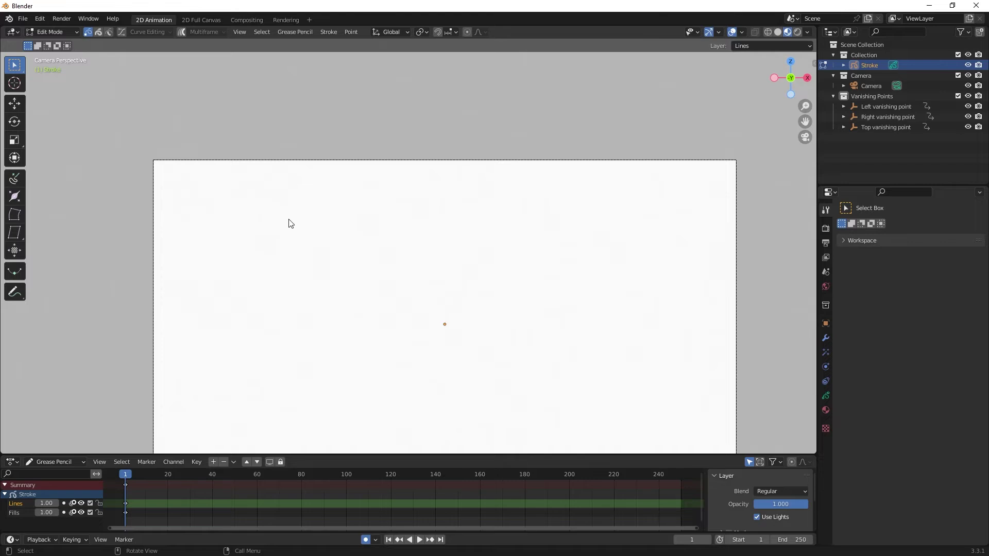
Turn off stroke post-processing for the pencil in Draw Mode and draw a longer diagonal test line through the canvas centre.
left_click(62, 32)
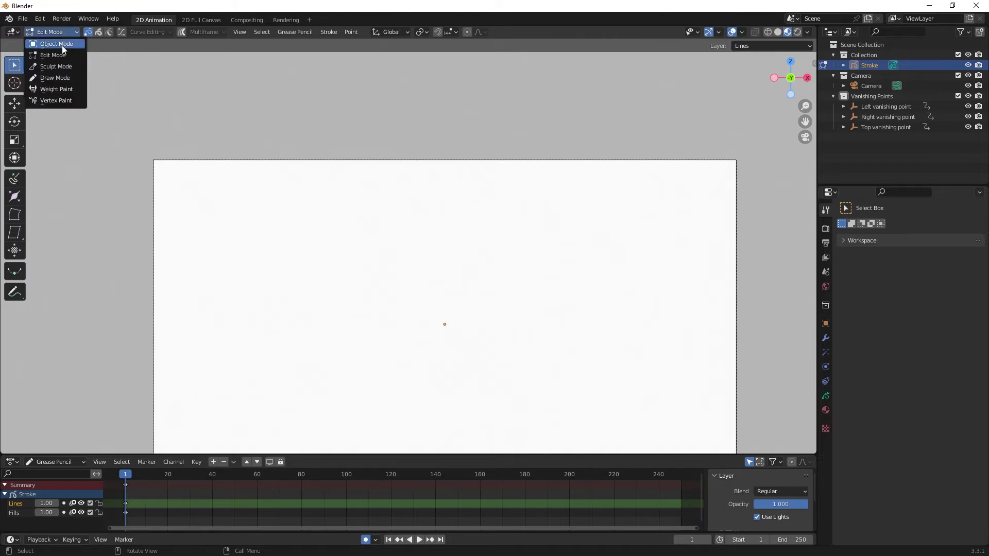
left_click(60, 78)
left_click(512, 46)
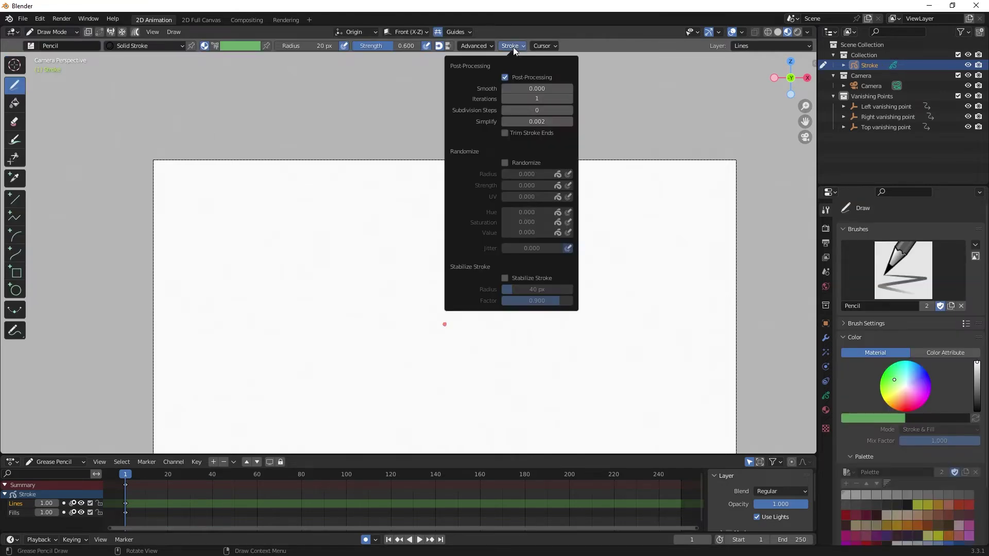
left_click(506, 76)
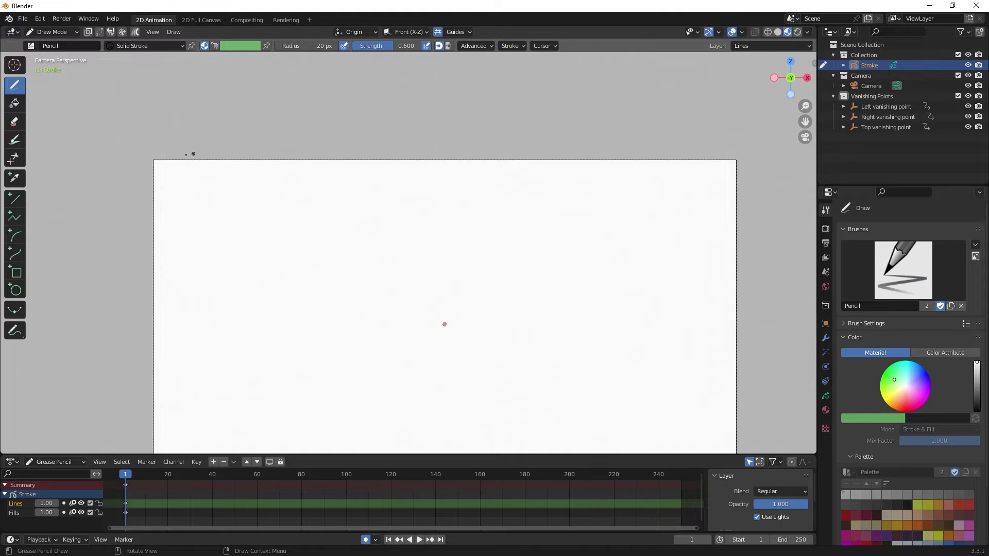
left_click_drag(232, 233, 567, 376)
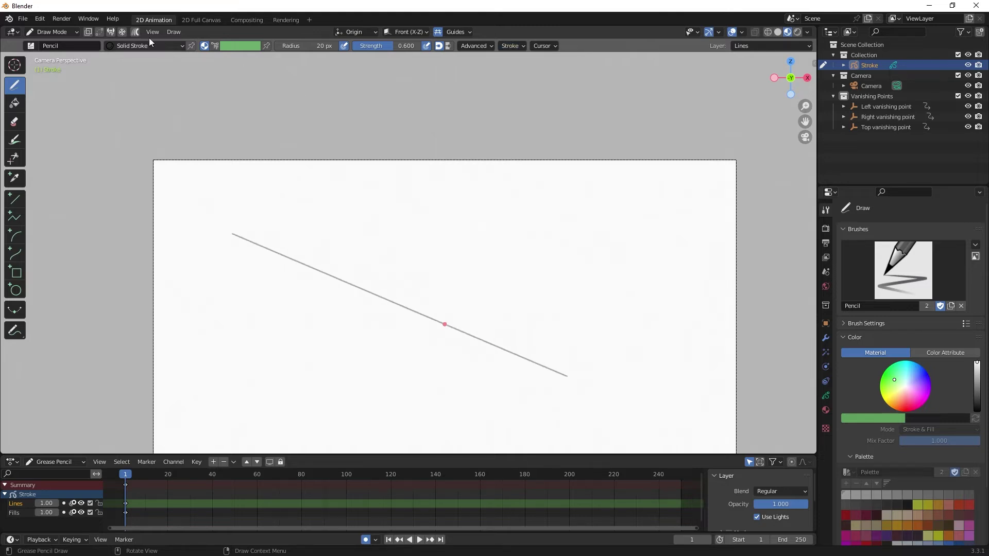
Select the whole new test line in Edit Mode to examine its point density, and return to Draw Mode.
left_click(73, 35)
left_click(67, 55)
mouse_move(184, 188)
left_mouse_down()
mouse_move(490, 350)
mouse_move(608, 396)
left_mouse_up()
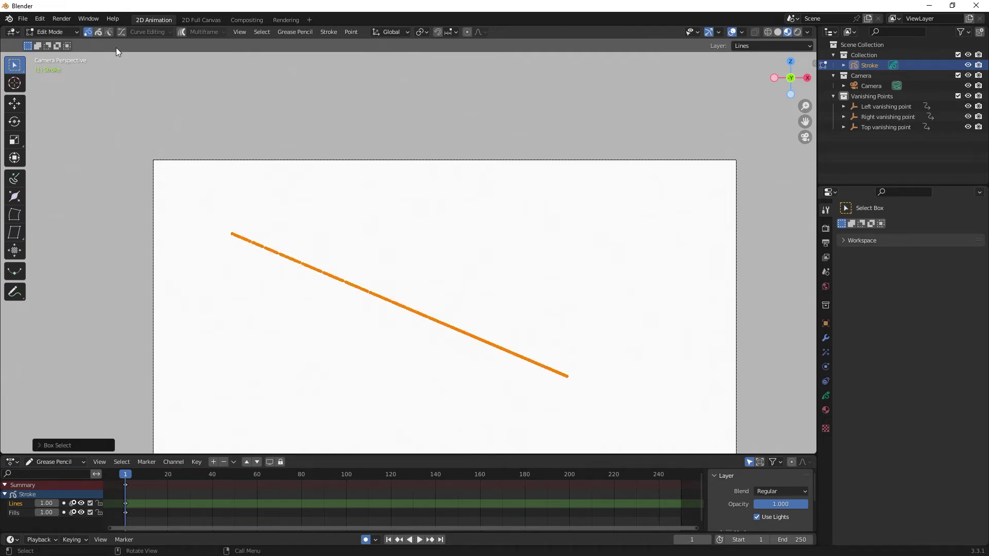
left_click(74, 33)
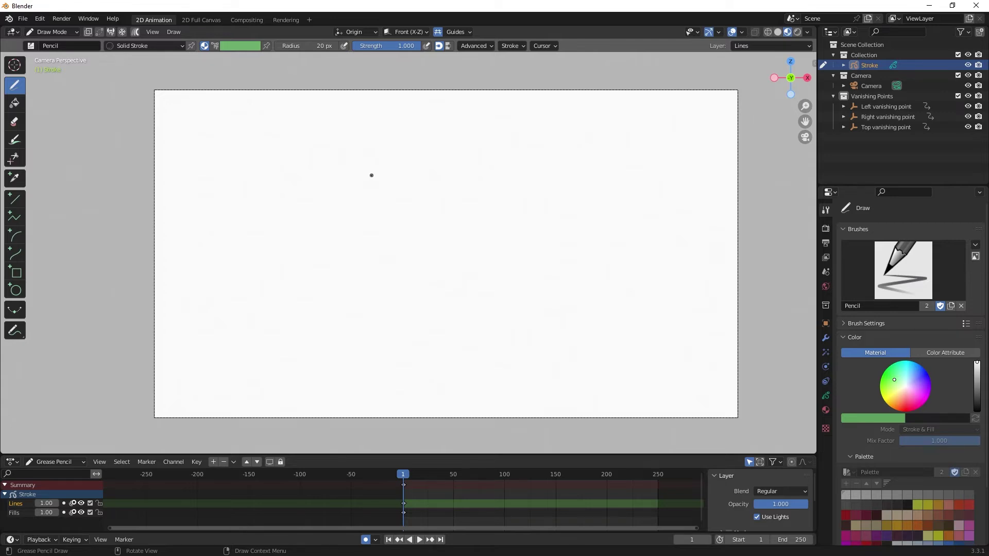
Review the radial guide's settings and the objects available as its reference point.
left_click(458, 32)
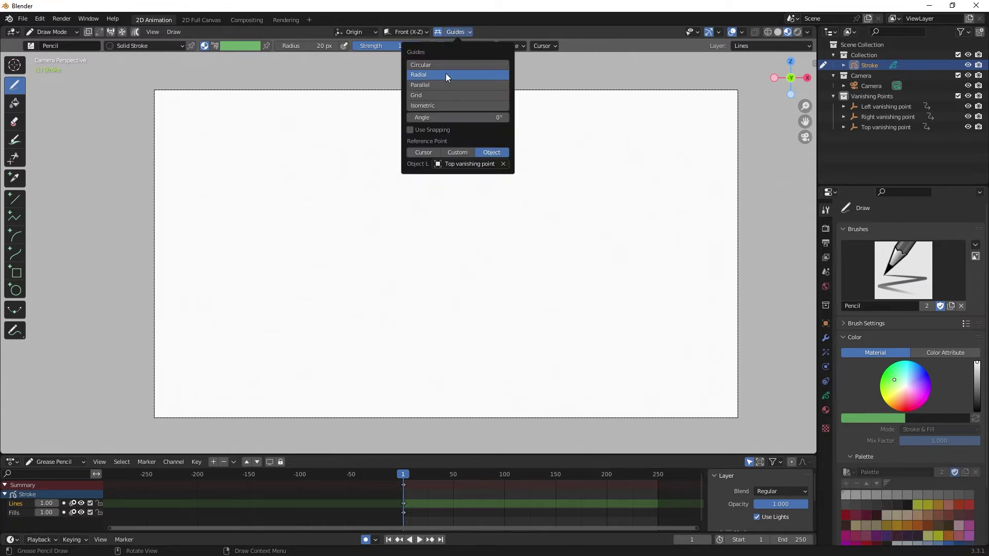
left_click(459, 163)
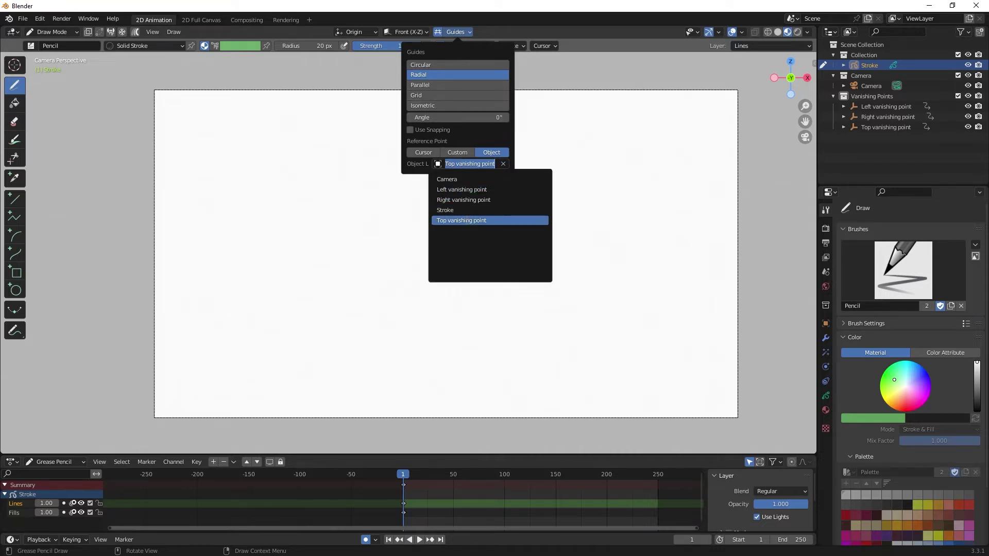
left_click(520, 20)
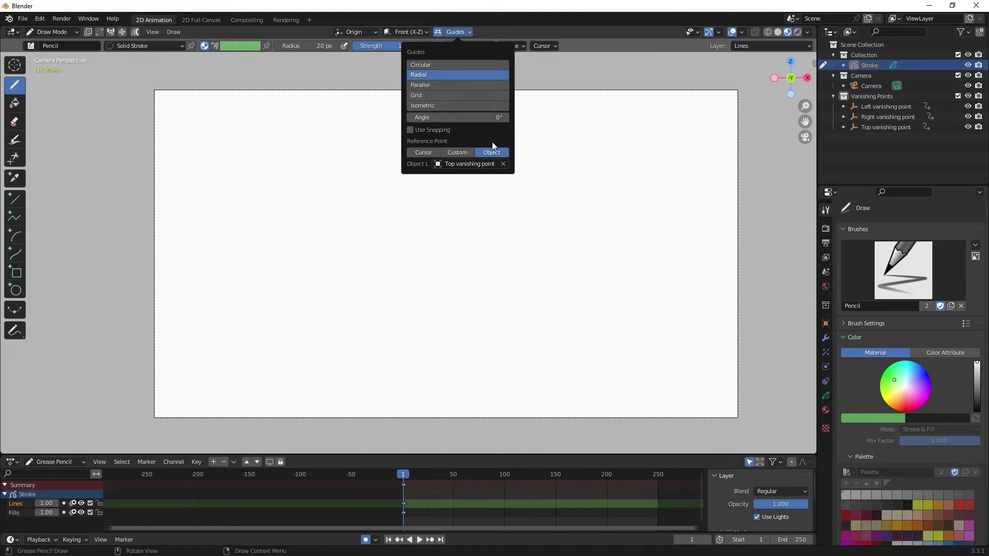
Select the Right vanishing point empty and, in Object Mode, move it farther right and slightly up, away from the canvas.
scroll(459, 170, "down", 5)
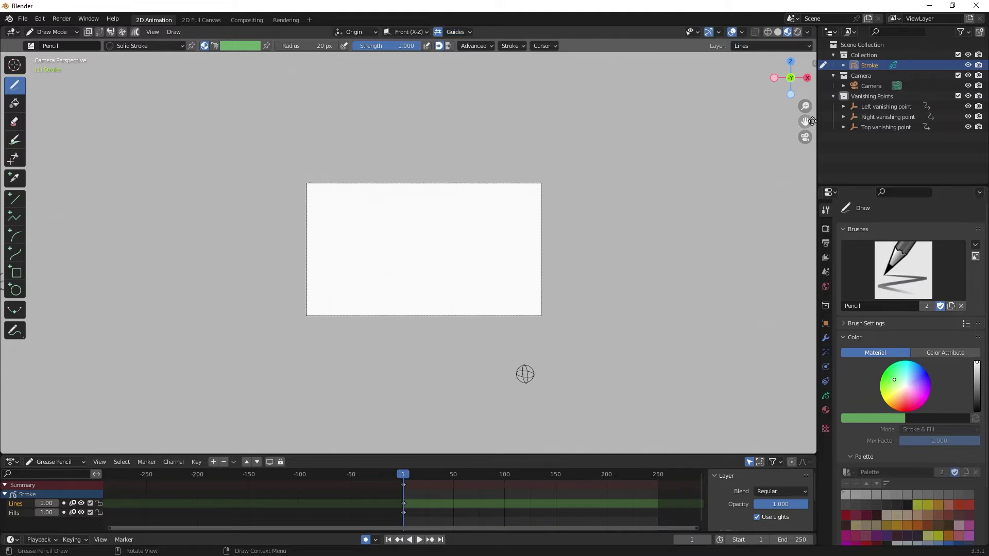
left_click(854, 116)
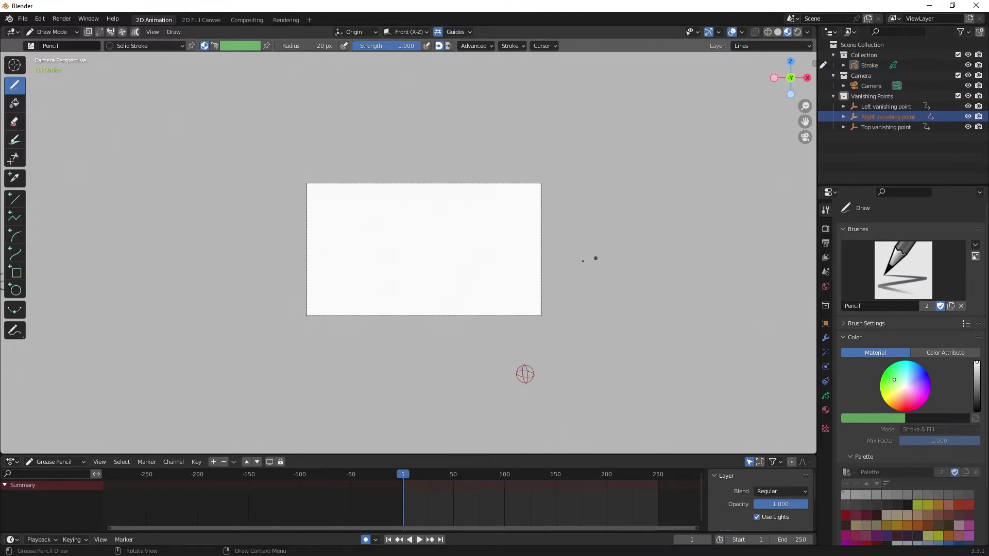
left_click(62, 33)
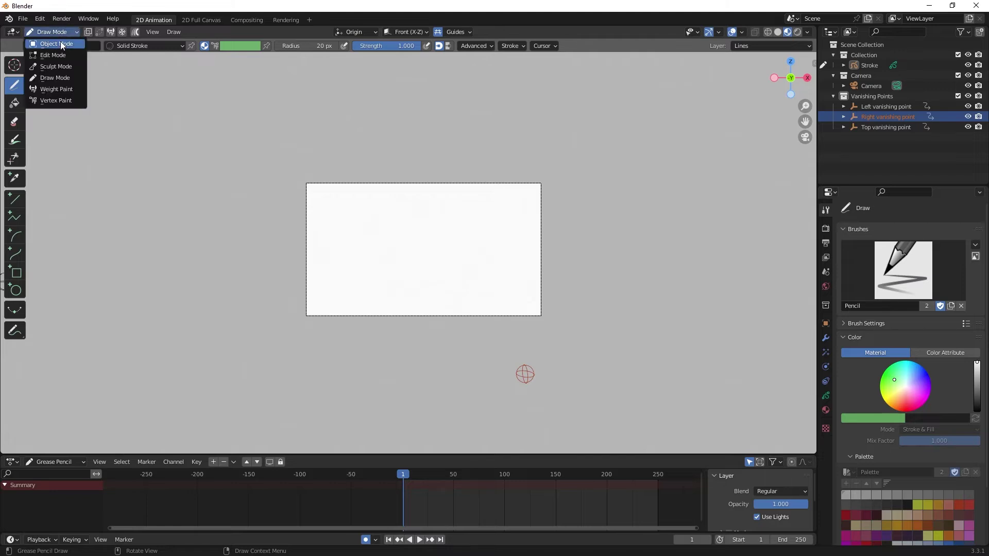
left_click(60, 42)
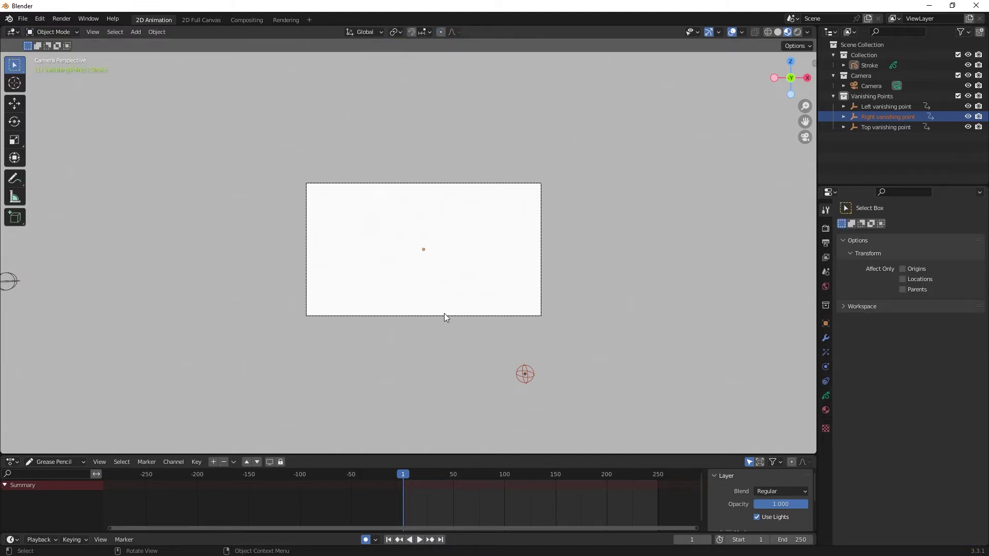
key("g")
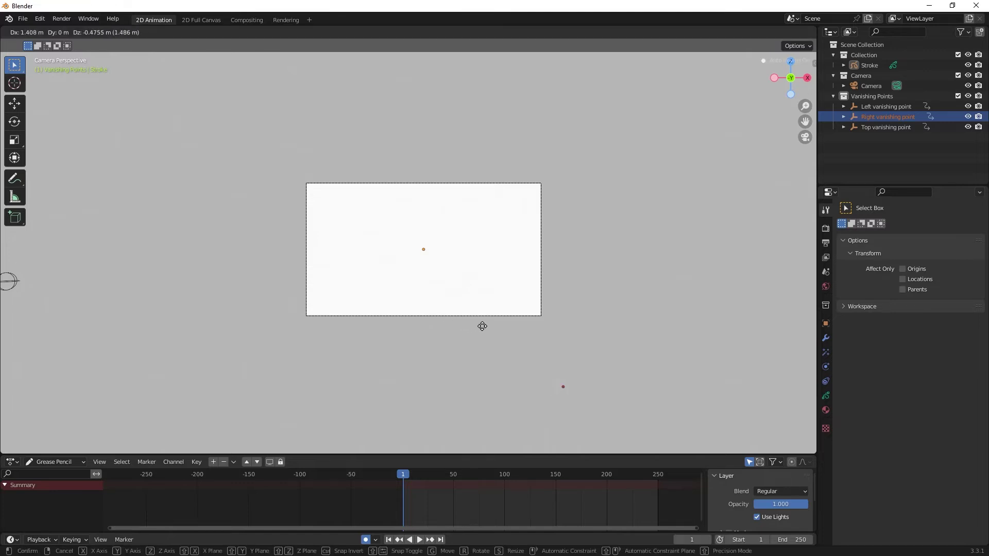
left_click(537, 290)
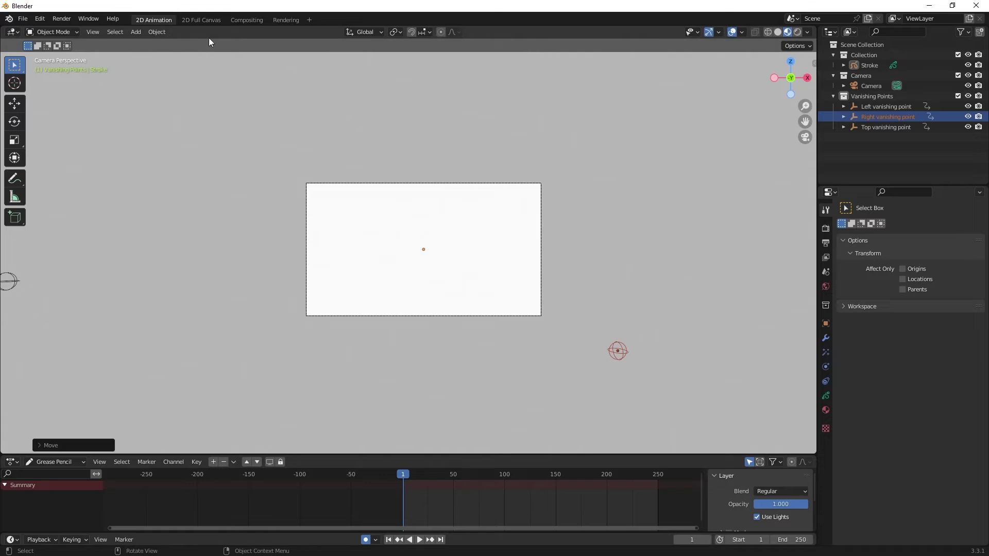
Select the Stroke grease pencil object and switch it back to Draw Mode.
left_click(58, 32)
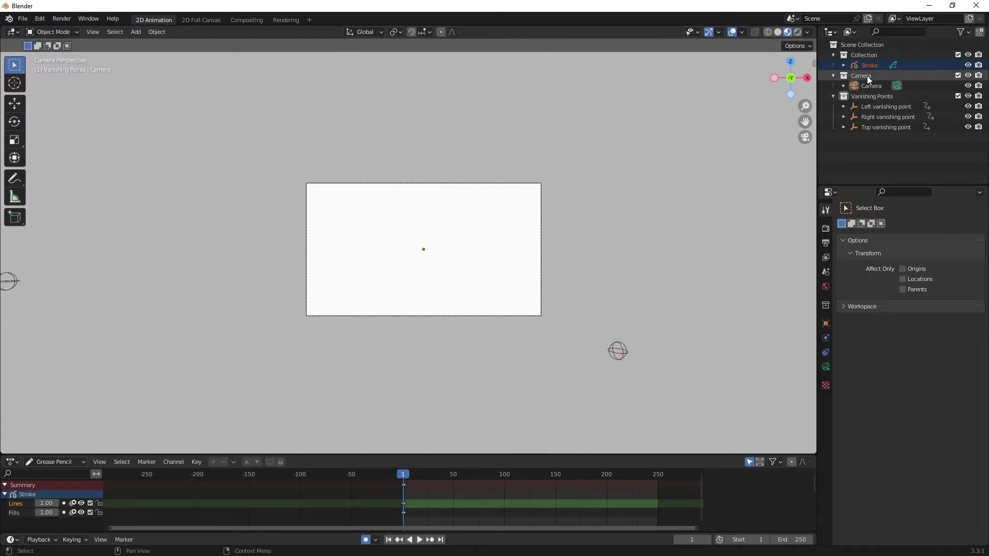
left_click(867, 75)
left_click(868, 66)
left_click(51, 32)
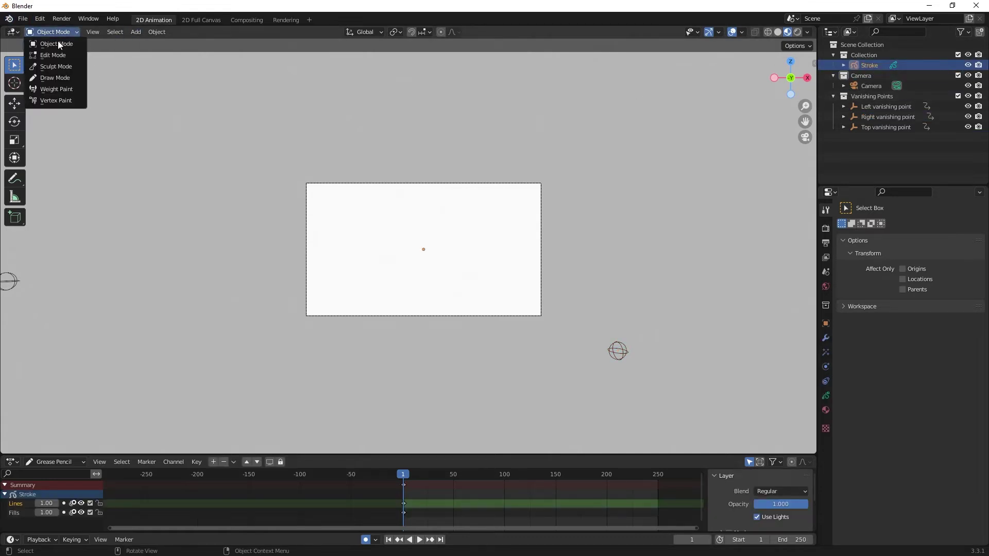
left_click(56, 78)
scroll(475, 292, "up", 3)
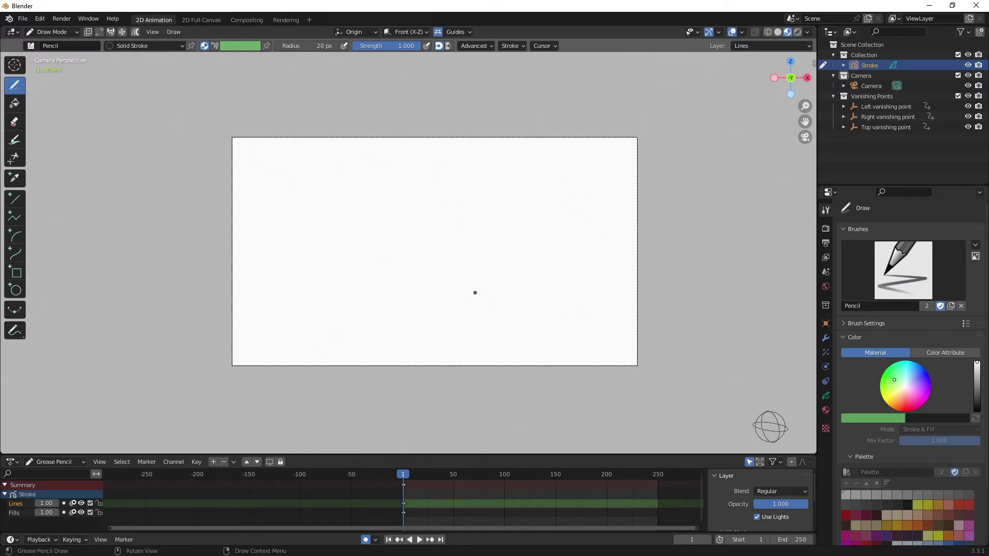
scroll(475, 292, "up", 1)
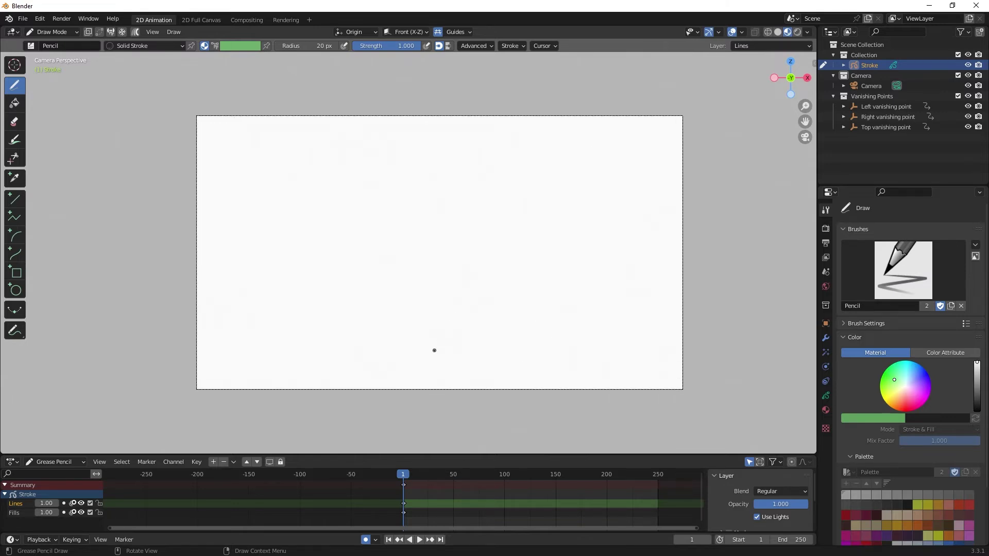
With the radial guide on Top vanishing point, draw a steep edge from just below the canvas up to its middle.
left_click(455, 32)
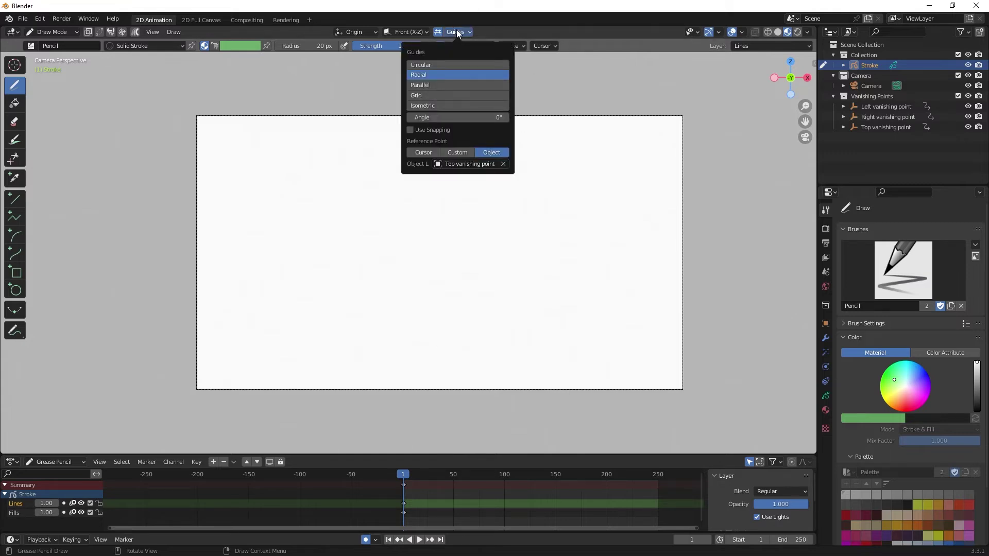
left_click(457, 32)
left_click(456, 32)
left_click(515, 45)
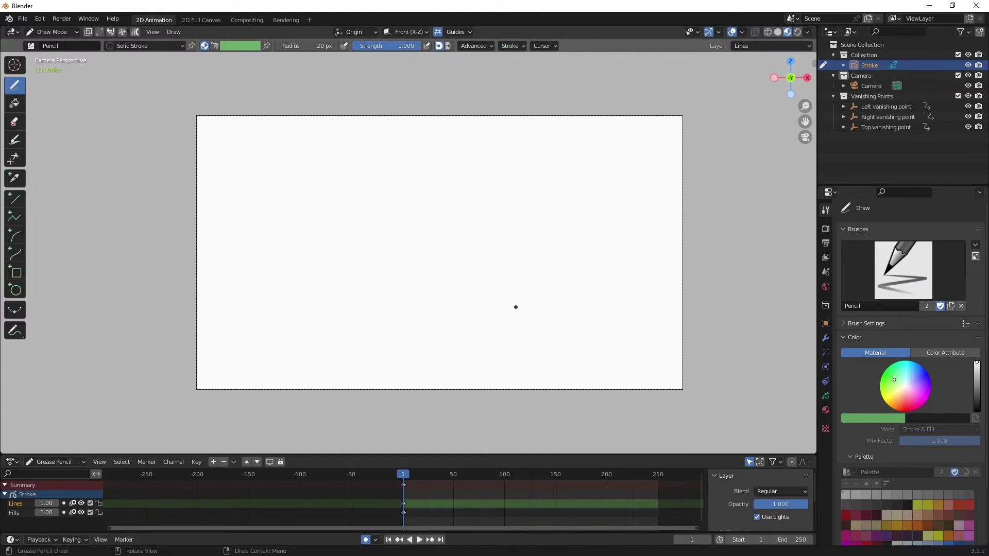
scroll(516, 273, "up", 1)
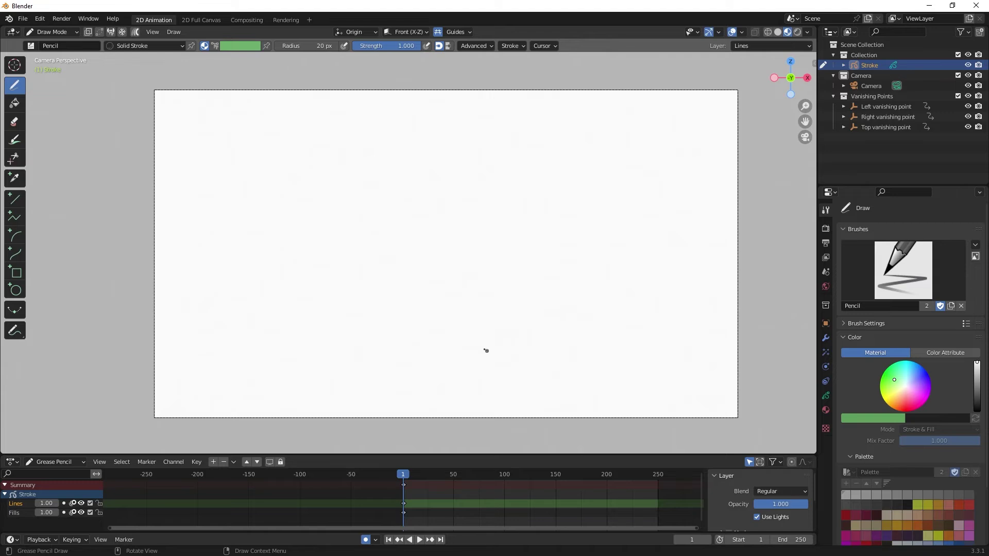
left_click_drag(418, 426, 442, 289)
Set the guide object to Left vanishing point and draw two long lines from the steep edge's upper end past the right canvas border.
left_click(456, 32)
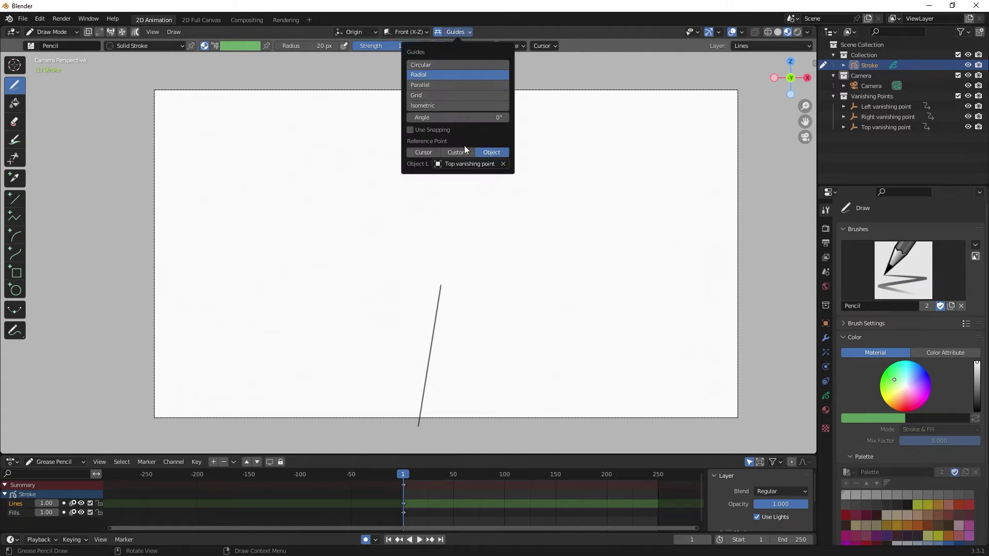
left_click(469, 164)
left_click(483, 190)
left_click_drag(440, 285, 446, 285)
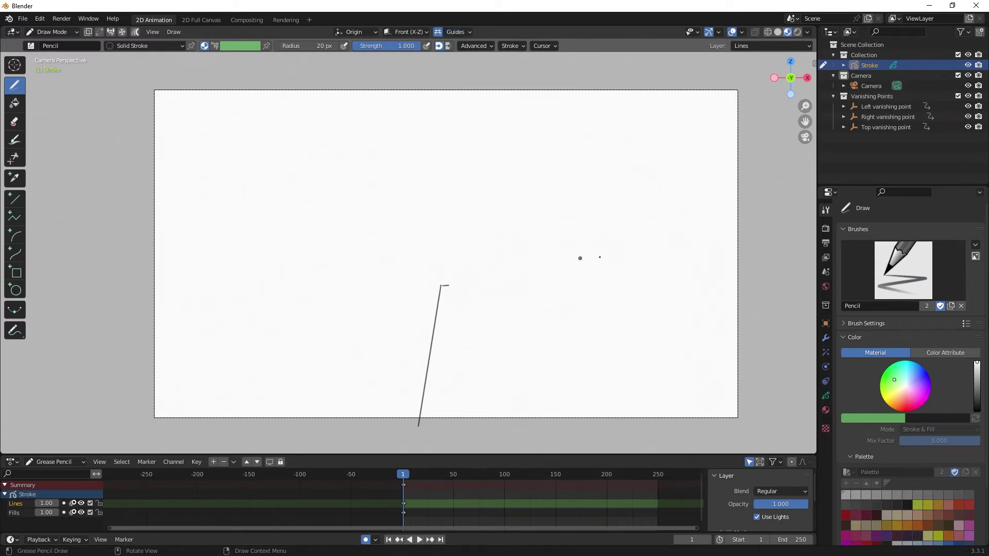
key("ctrl+z")
left_click_drag(441, 285, 743, 267)
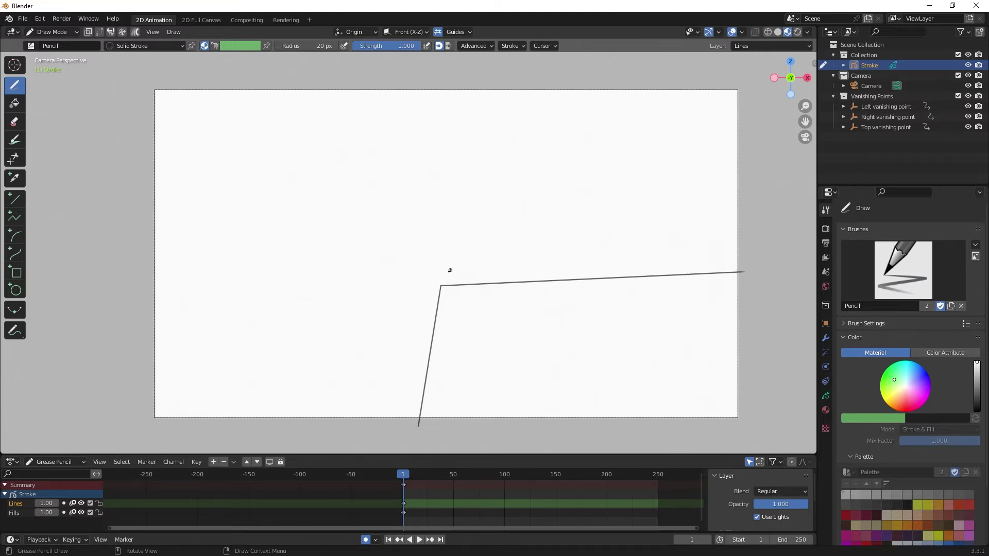
left_click_drag(438, 275, 747, 261)
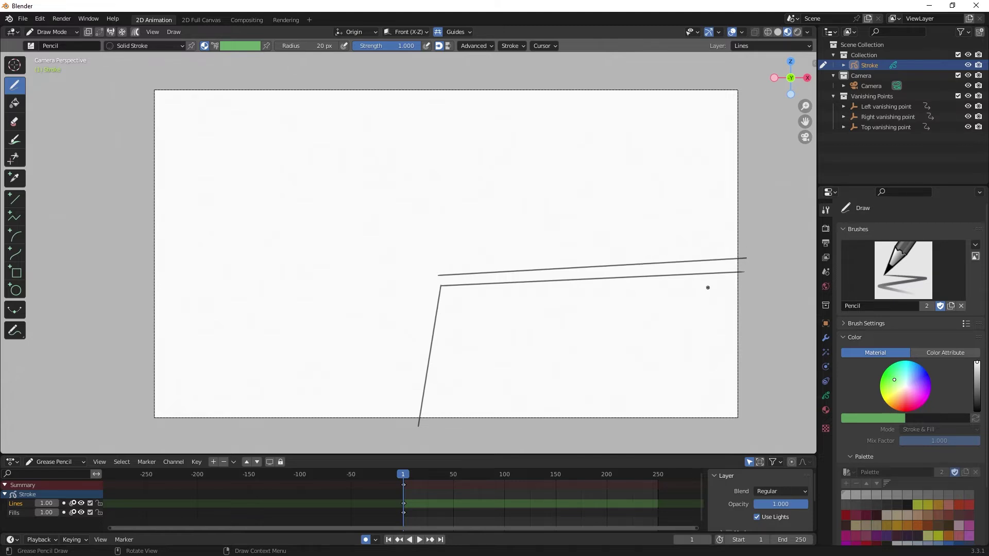
Close the end of the two long lines with short strokes guided by Top vanishing point and Right vanishing point.
left_click(455, 32)
left_click(459, 164)
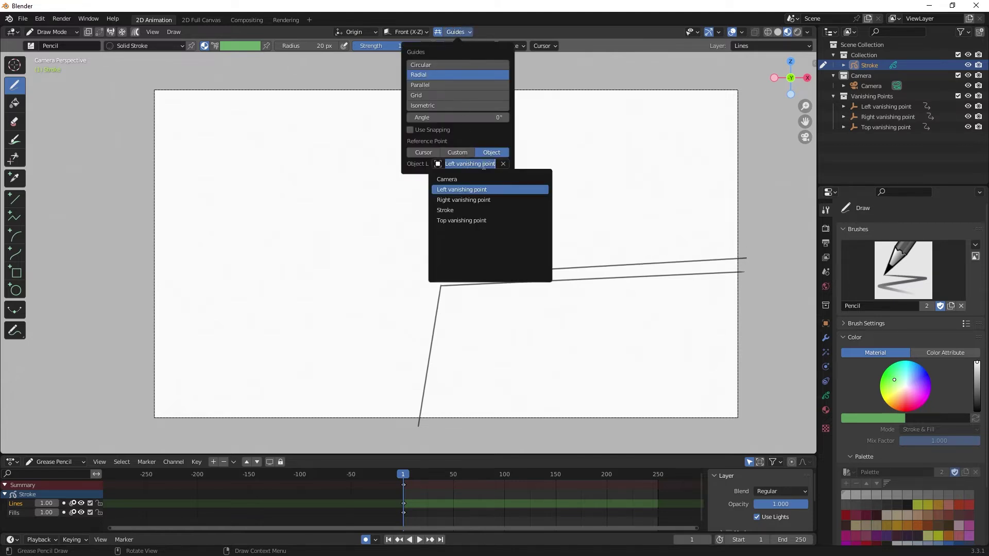
left_click(472, 220)
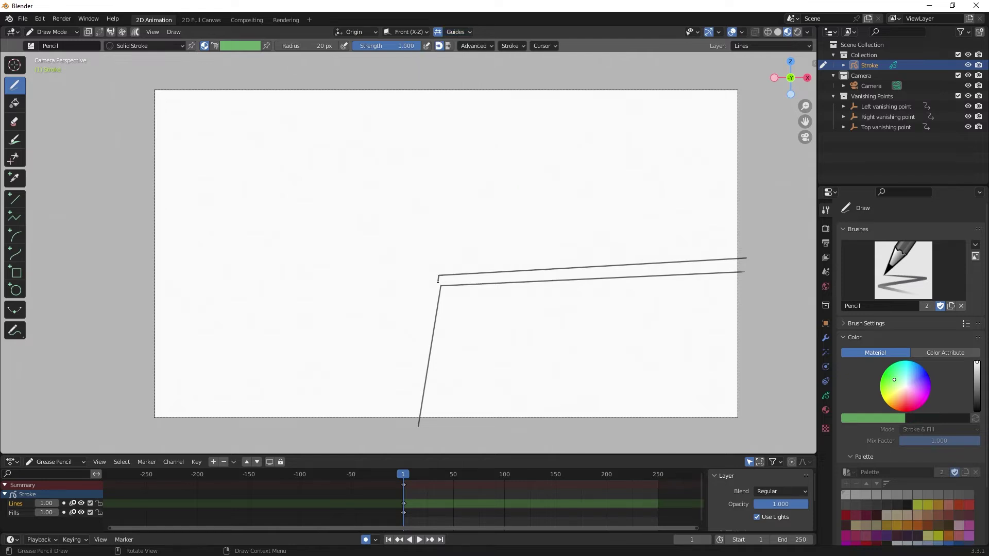
left_click(468, 33)
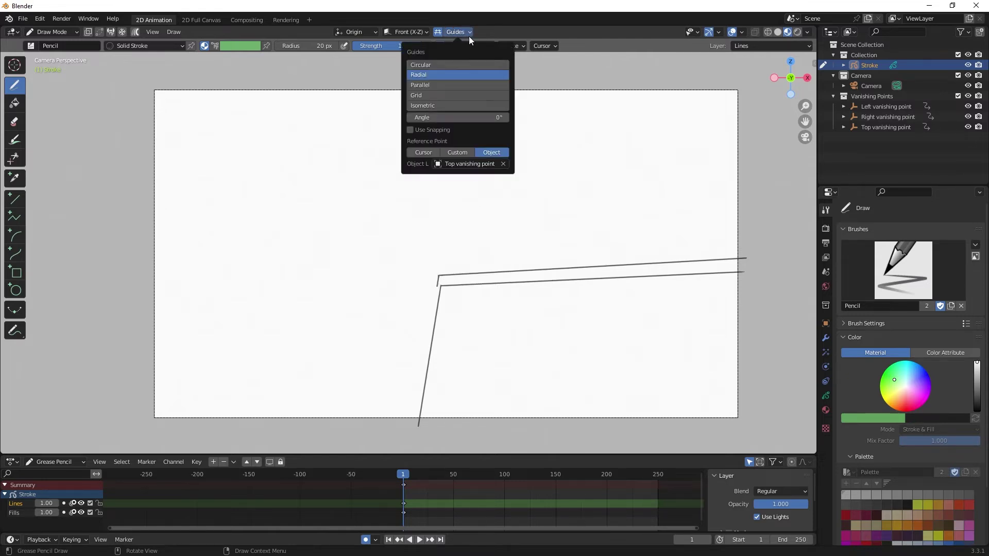
left_click(479, 165)
left_click(469, 200)
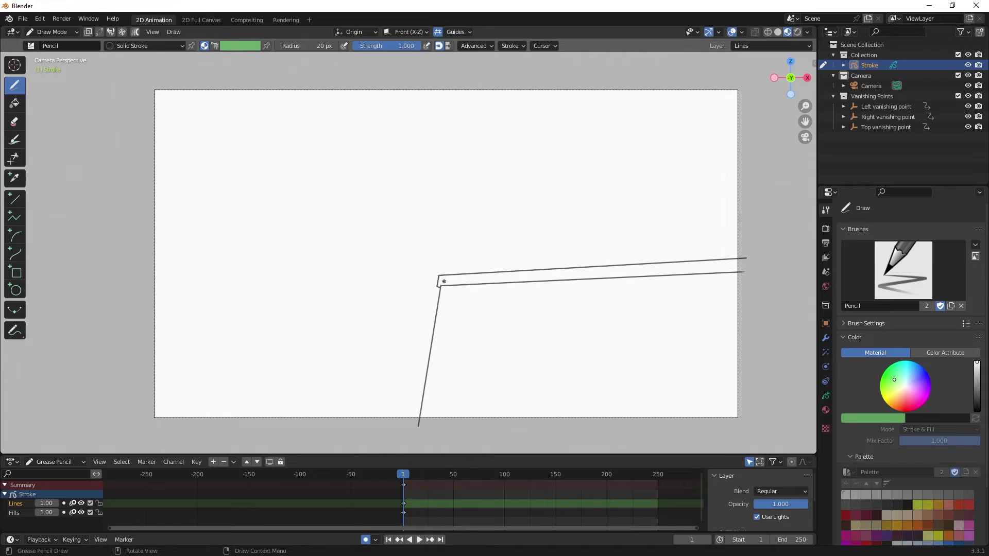
Set the guide object back to Left vanishing point and draw three pairs of short lines on the wall area below the ledge.
left_click(461, 32)
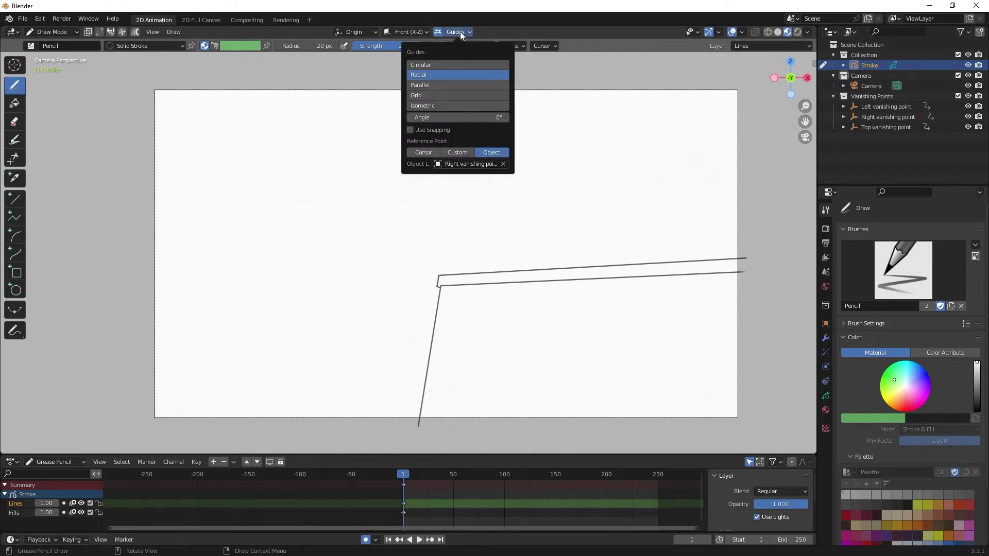
left_click(471, 163)
left_click(467, 200)
left_click_drag(500, 298, 590, 296)
left_click_drag(506, 308, 612, 305)
mouse_move(561, 351)
left_mouse_down()
mouse_move(662, 352)
mouse_move(673, 361)
left_mouse_up()
left_click_drag(458, 384, 546, 388)
left_click_drag(458, 394, 552, 399)
Set the guide object to Top vanishing point and add short upright brick joints to the uppermost pair of lines on the wall.
left_click(461, 33)
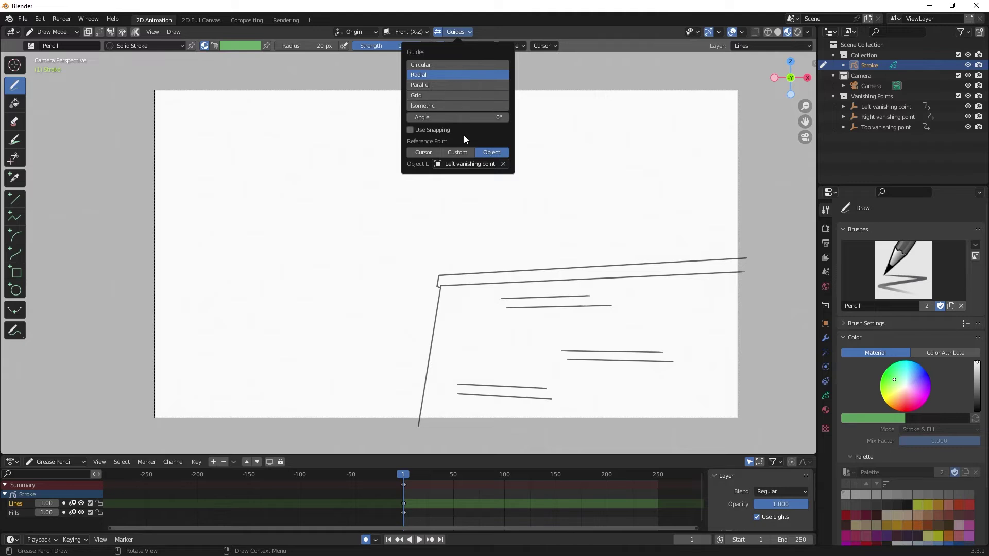
left_click(464, 164)
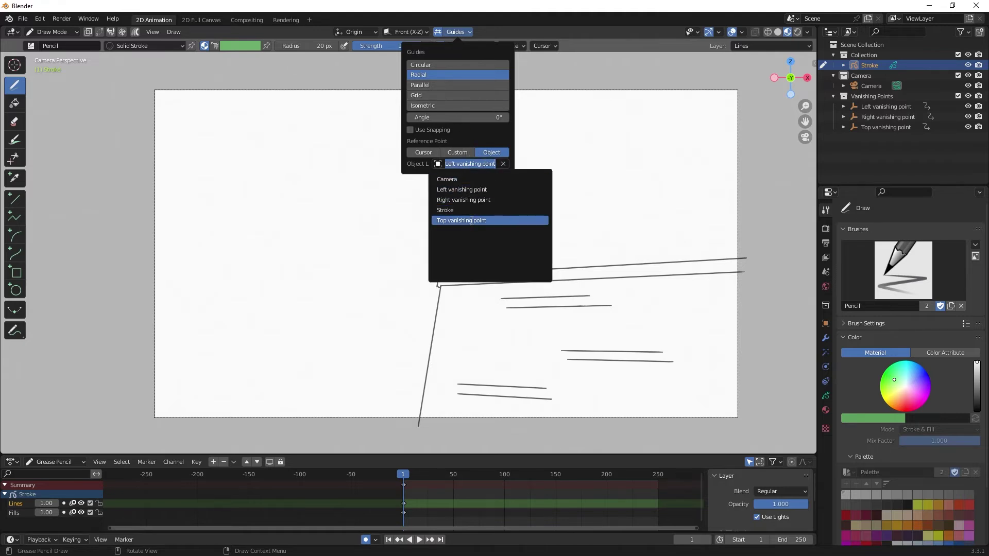
left_click(466, 216)
mouse_move(521, 299)
left_mouse_down()
mouse_move(521, 308)
mouse_move(560, 307)
left_mouse_up()
mouse_move(603, 296)
left_mouse_down()
mouse_move(603, 305)
mouse_move(579, 295)
left_mouse_up()
left_click_drag(540, 290, 539, 317)
left_click_drag(582, 308, 583, 315)
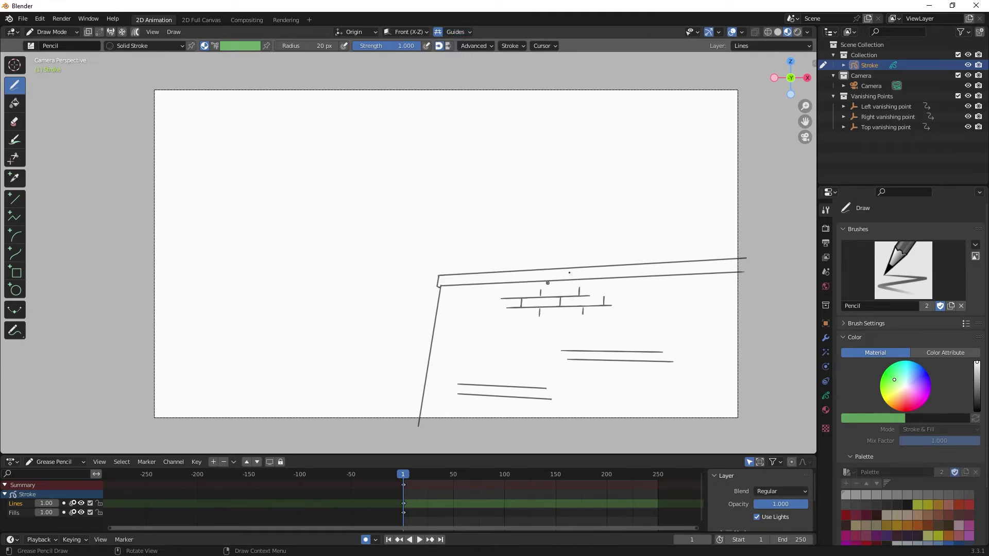
Add short upright brick joints between, above and below the other two pairs of lines on the wall.
left_click_drag(580, 353, 597, 350)
left_click_drag(596, 362, 596, 368)
left_click_drag(641, 363, 640, 369)
left_click_drag(506, 387, 507, 396)
mouse_move(550, 390)
left_mouse_down()
mouse_move(550, 399)
mouse_move(529, 386)
left_mouse_up()
left_click_drag(486, 379, 487, 385)
left_click_drag(484, 398, 483, 403)
left_click_drag(527, 399, 527, 406)
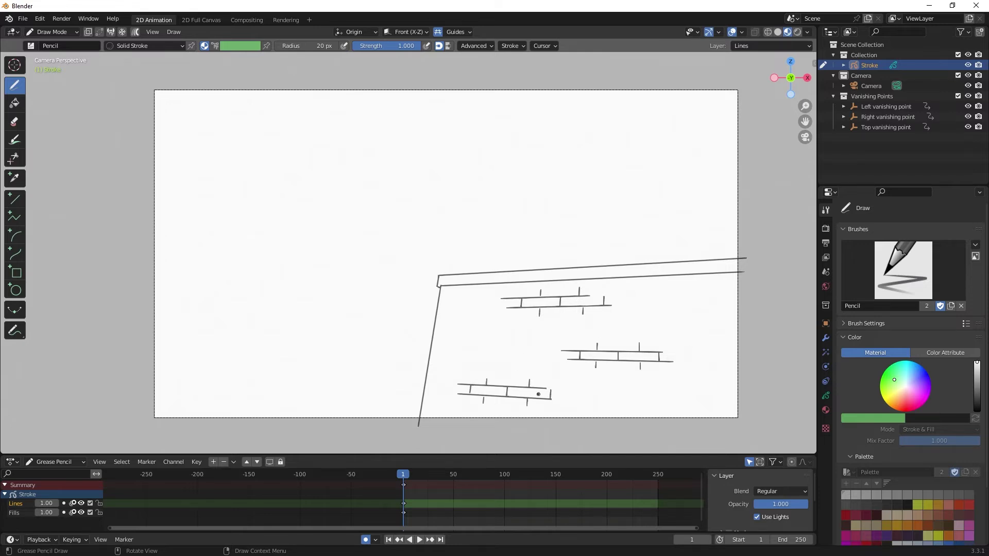
Set the guide object to Left vanishing point and draw a column of short brick ticks along the wall's steep edge.
left_click(459, 33)
left_click(458, 32)
left_click(459, 33)
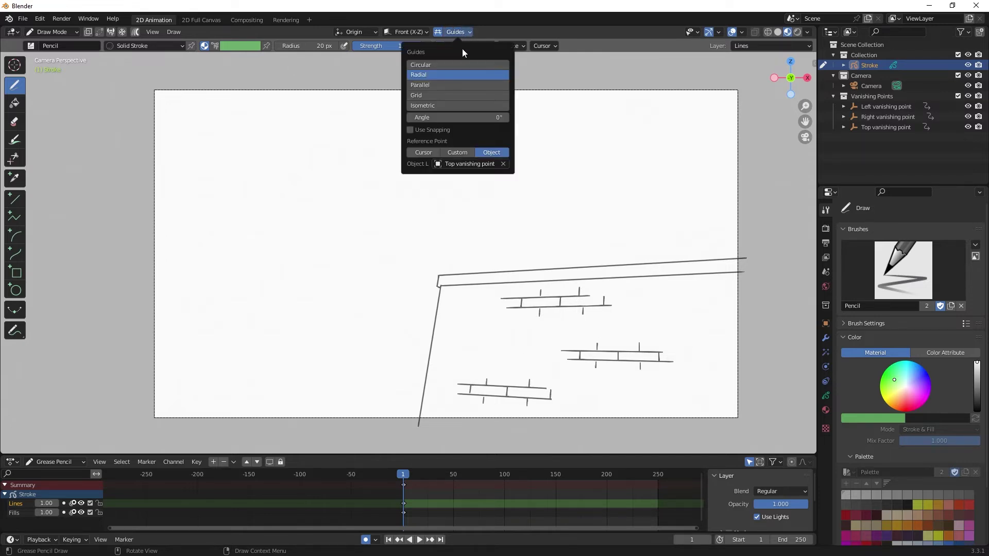
left_click(475, 163)
left_click(462, 190)
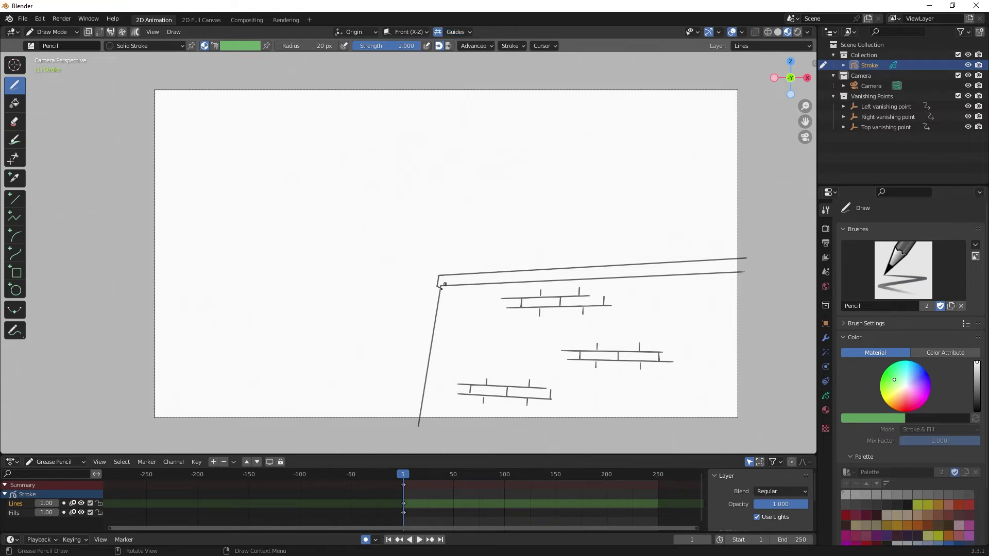
left_click_drag(440, 301, 445, 301)
left_click_drag(438, 312, 442, 312)
left_click_drag(435, 324, 442, 325)
left_click_drag(427, 379, 436, 379)
left_click_drag(424, 390, 433, 389)
left_click_drag(423, 401, 436, 401)
left_click_drag(422, 409, 434, 410)
Set the guide object to Top vanishing point and draw three long tower edges past the upper canvas border, two starting at the ledge.
left_click(455, 32)
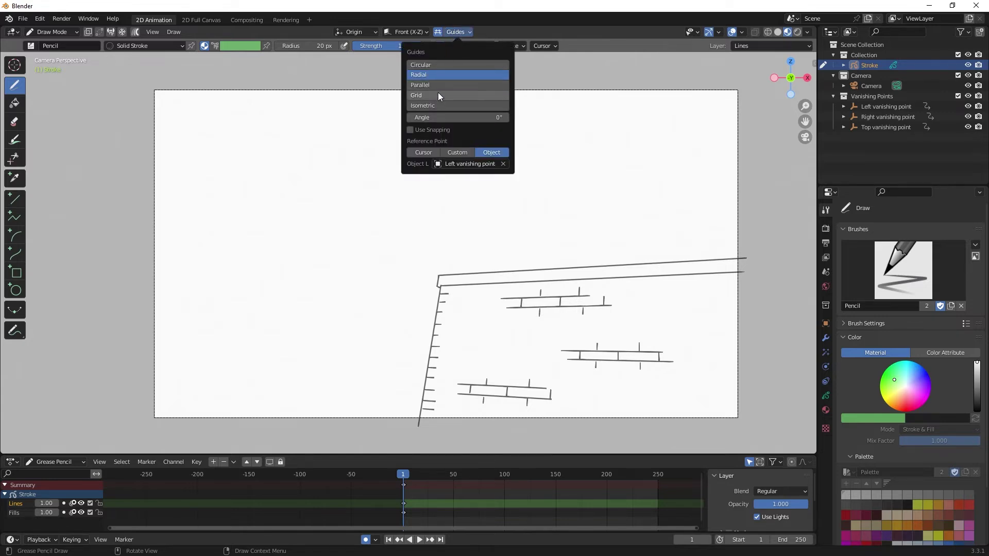
left_click(464, 164)
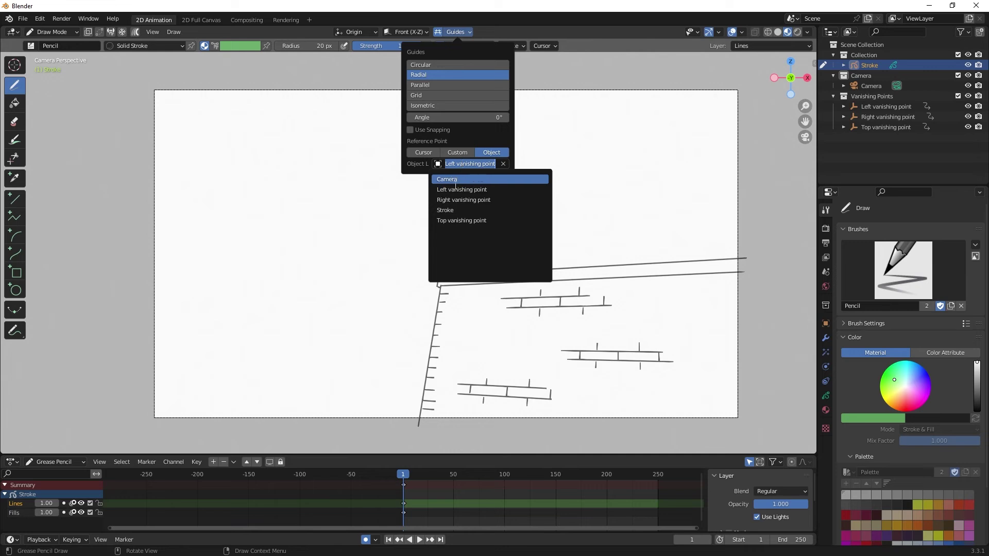
left_click(457, 221)
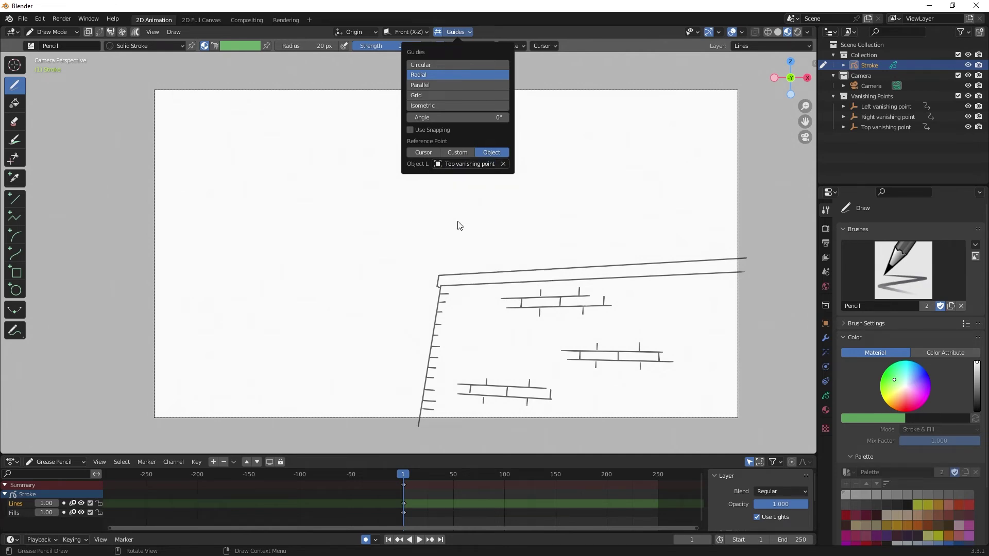
left_click_drag(468, 273, 512, 69)
left_click_drag(561, 268, 574, 63)
left_click_drag(319, 423, 406, 51)
Set the guide object to Right vanishing point and draw nine slanted lines between the two tower edges that rise from the ledge.
middle_click_drag(616, 60, 446, 90, "shift")
left_click(457, 33)
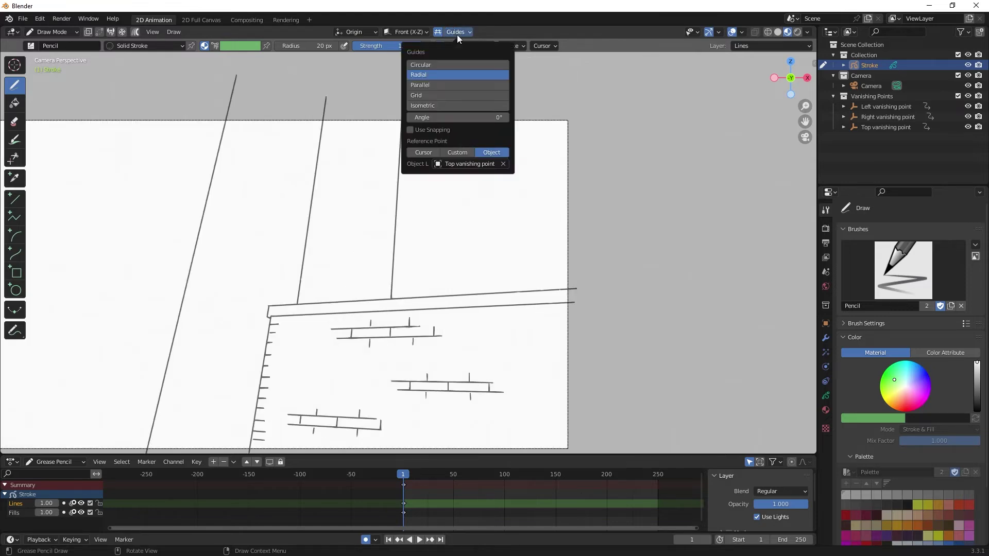
left_click(468, 164)
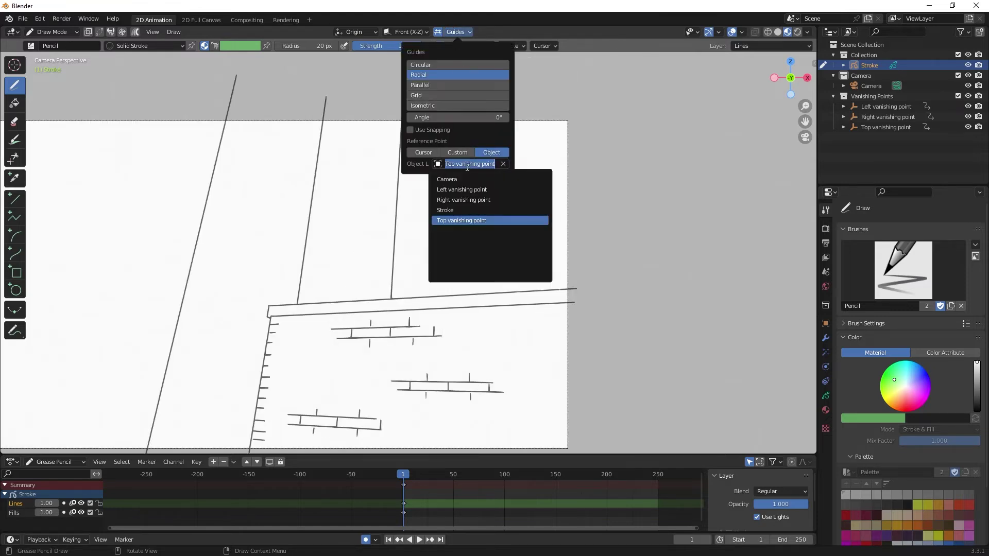
left_click(467, 201)
scroll(351, 181, "up", 3)
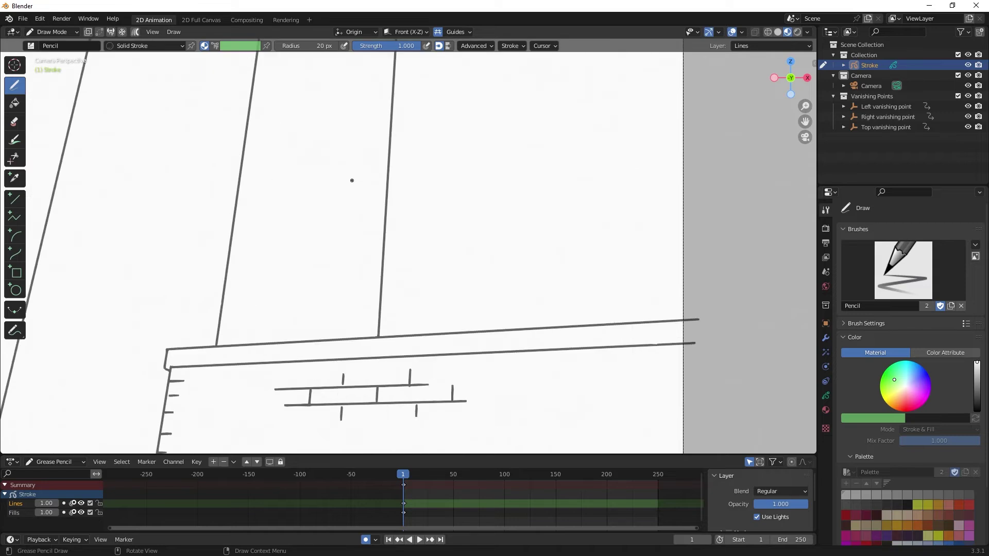
middle_click_drag(352, 180, 471, 245, "shift")
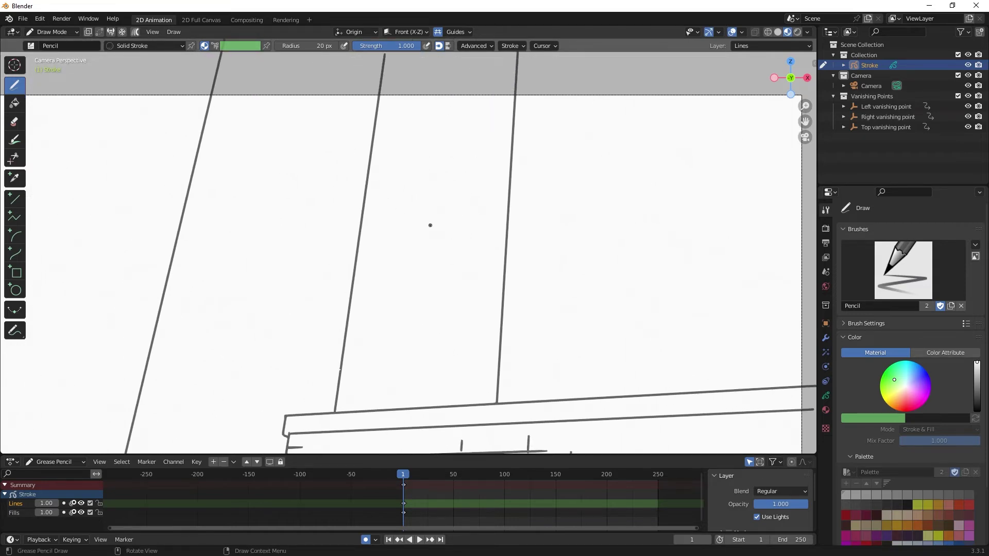
left_click_drag(355, 364, 425, 405)
left_click_drag(362, 331, 466, 395)
left_click_drag(377, 281, 484, 356)
left_click_drag(388, 249, 490, 326)
left_click_drag(397, 199, 490, 277)
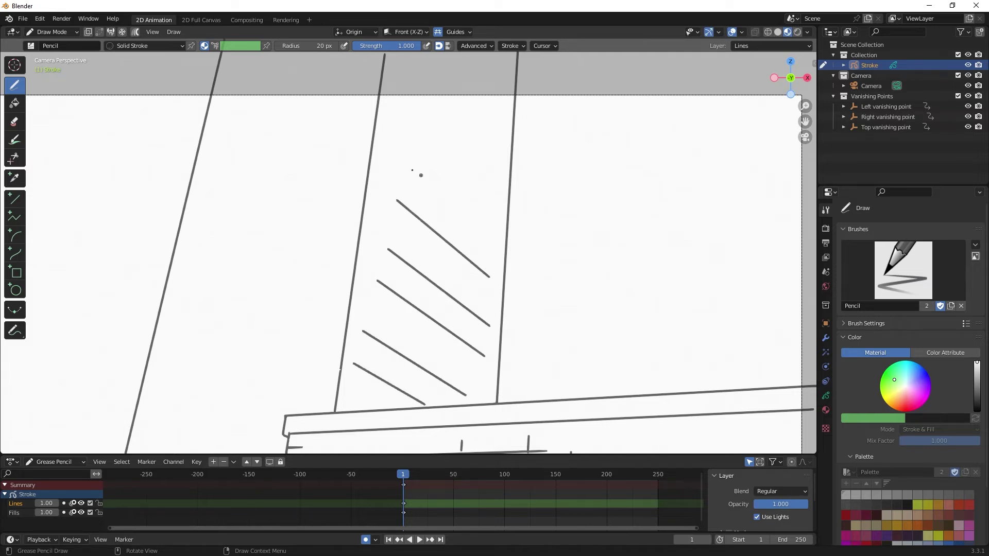
left_click_drag(405, 166, 492, 244)
left_click_drag(411, 134, 490, 208)
left_click_drag(423, 104, 493, 175)
left_click_drag(444, 86, 495, 140)
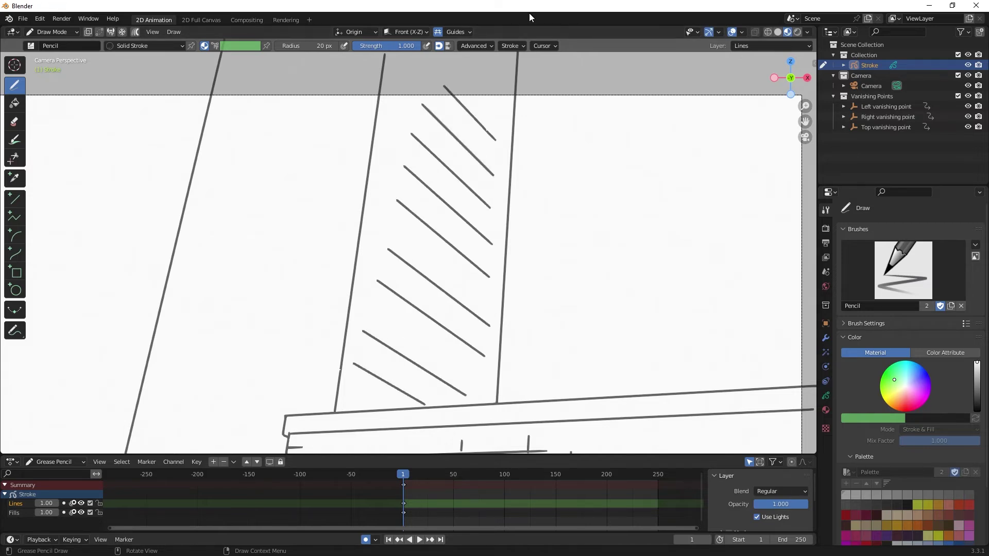
Set the radial guide's object to Top vanishing point.
left_click(456, 32)
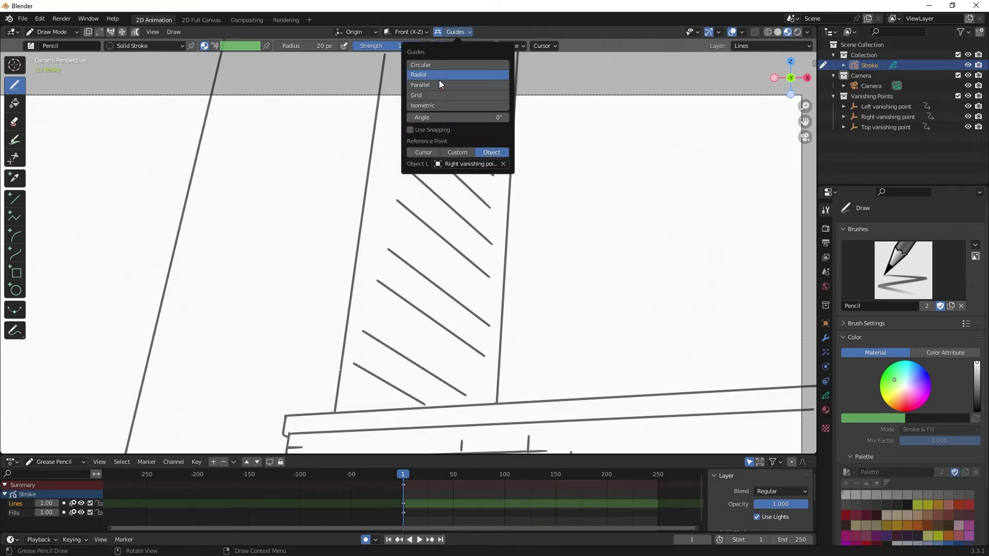
left_click(465, 163)
left_click(479, 190)
left_click(482, 166)
left_click(458, 220)
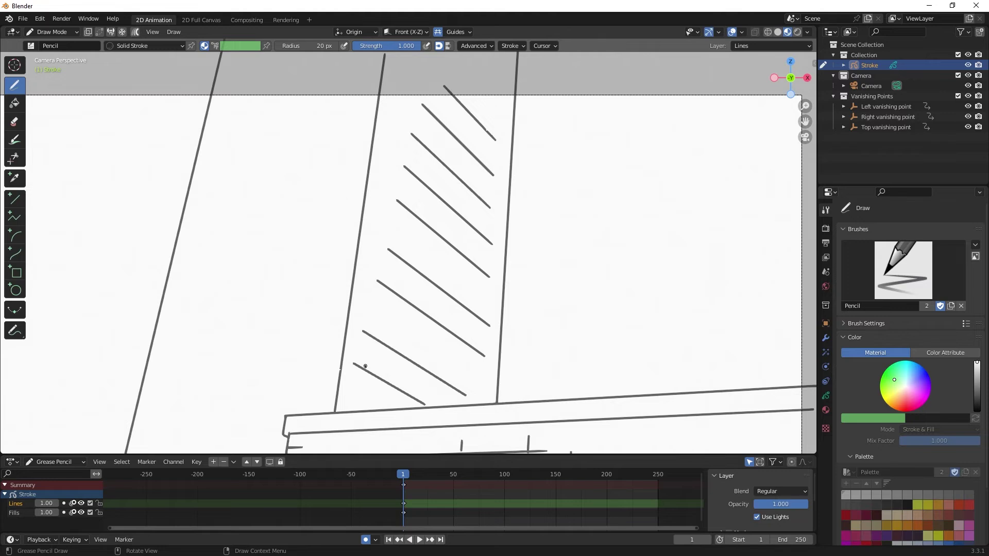
left_click_drag(365, 380, 373, 323)
left_click_drag(393, 394, 401, 338)
left_click_drag(431, 407, 436, 362)
mouse_move(458, 406)
left_mouse_down()
mouse_move(484, 91)
mouse_move(429, 407)
left_mouse_up()
key("ctrl+z")
key("ctrl+z")
key("ctrl+z")
key("ctrl+z")
Draw four long upright lines across the slanted lines, from the ledge to above the canvas.
left_click_drag(423, 70, 385, 408)
left_click_drag(354, 410, 397, 77)
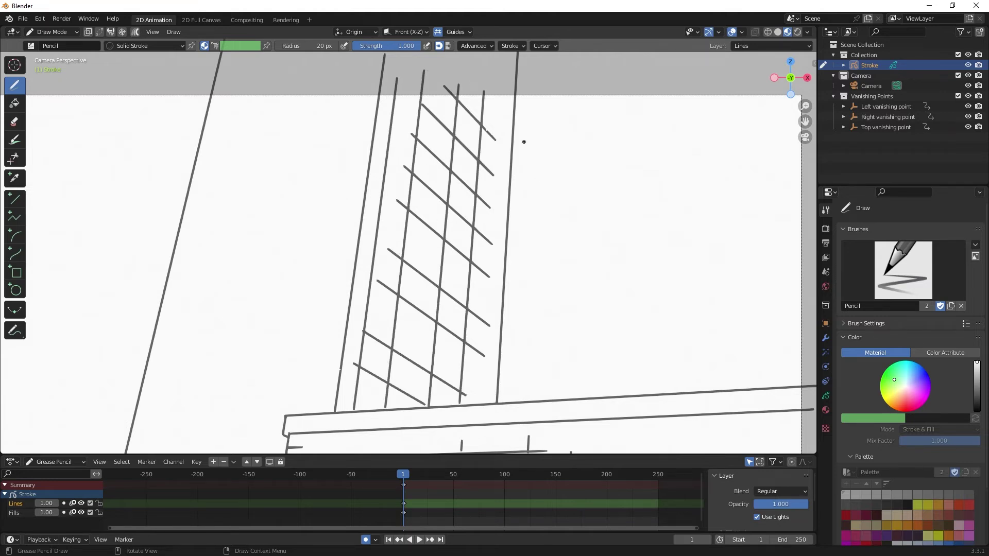
Erase the slanted line pieces outside and between the two window columns on the tower's right face.
left_click(16, 121)
right_click(365, 359)
left_click(361, 354)
left_click_drag(386, 382, 362, 368)
left_click_drag(365, 335, 389, 348)
left_click_drag(396, 293, 377, 280)
mouse_move(388, 250)
left_mouse_down()
mouse_move(407, 170)
mouse_move(451, 247)
mouse_move(443, 382)
mouse_move(469, 221)
mouse_move(462, 103)
left_mouse_up()
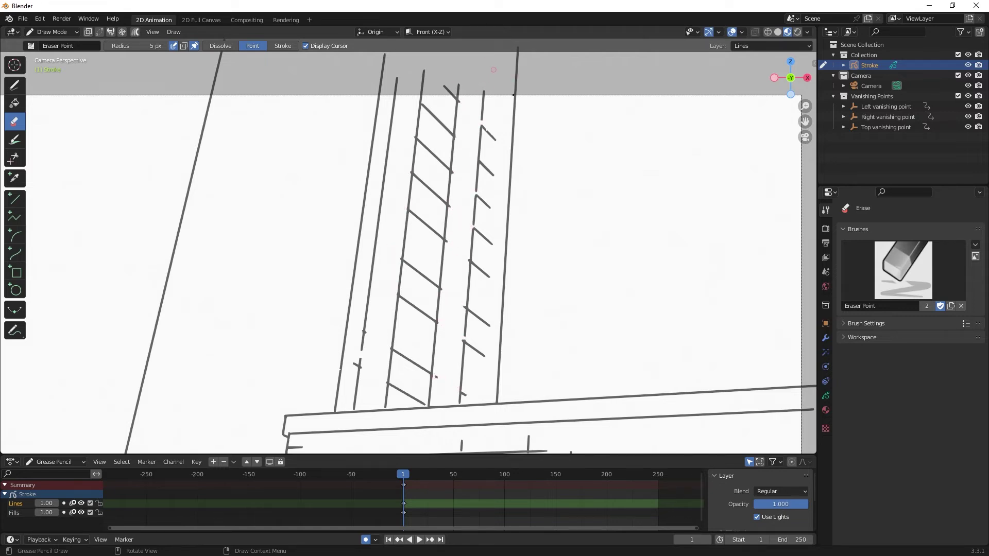
key("ctrl+z")
Erase the upright and slanted pieces in the gaps between windows, leaving separate window outlines on the tower's right face.
left_click_drag(467, 312, 464, 337)
left_click_drag(439, 291, 436, 317)
left_click_drag(402, 264, 399, 292)
left_click_drag(442, 319, 464, 344)
left_click_drag(458, 390, 435, 377)
mouse_move(432, 379)
left_mouse_down()
mouse_move(429, 401)
mouse_move(392, 352)
left_mouse_up()
left_click_drag(464, 306, 444, 291)
left_click_drag(468, 259, 449, 243)
mouse_move(445, 236)
left_mouse_down()
mouse_move(458, 174)
mouse_move(418, 133)
mouse_move(465, 177)
mouse_move(463, 254)
mouse_move(478, 167)
mouse_move(456, 91)
mouse_move(497, 197)
left_mouse_up()
Close the open sides of the right-hand window column with a line toward Top vanishing point and erase the pieces between windows.
left_click(432, 32)
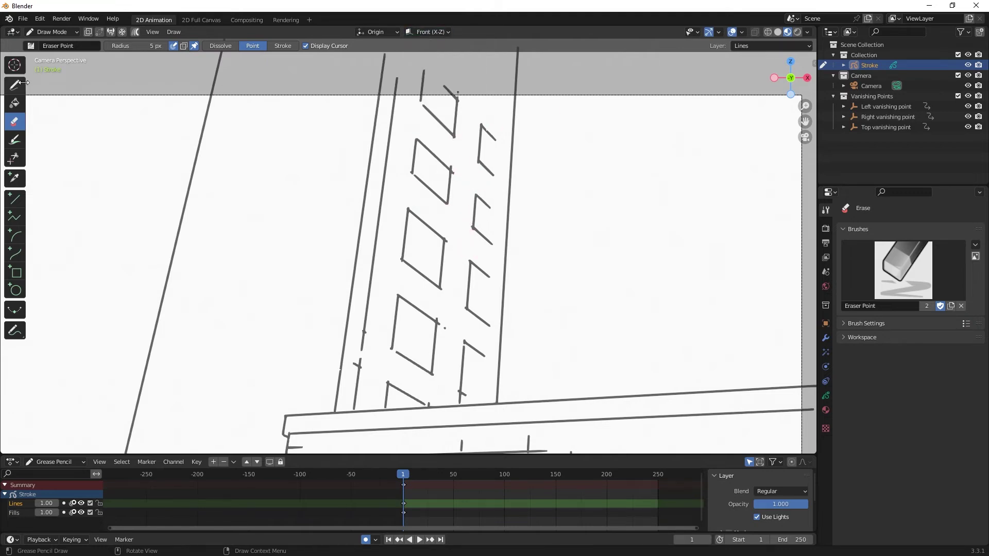
left_click(16, 85)
left_click(457, 32)
mouse_move(483, 404)
left_mouse_down()
mouse_move(503, 125)
mouse_move(476, 406)
mouse_move(491, 196)
left_mouse_up()
key("ctrl+z")
left_click(19, 119)
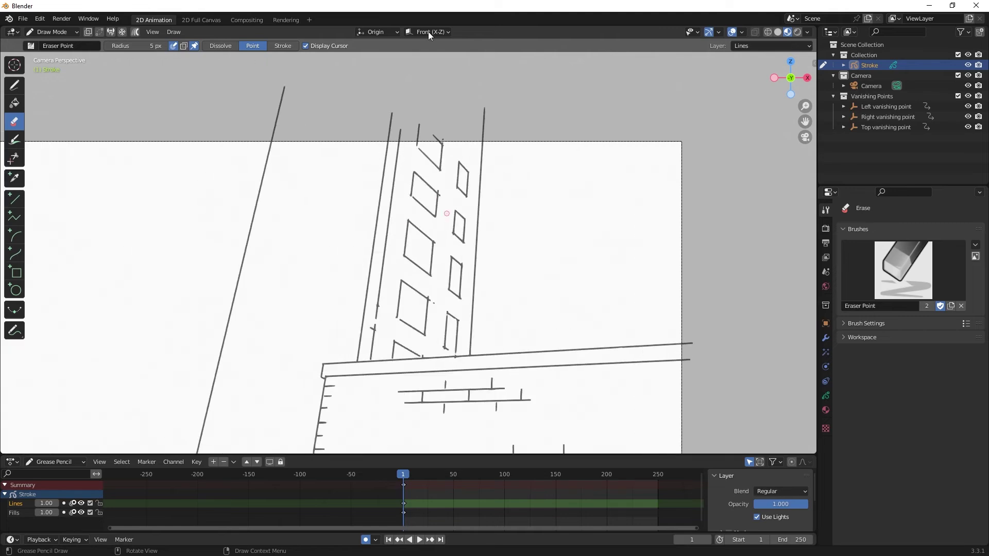
Draw a new upright line through the face's left window column and erase the excess pieces so its windows become narrower.
left_click(470, 32)
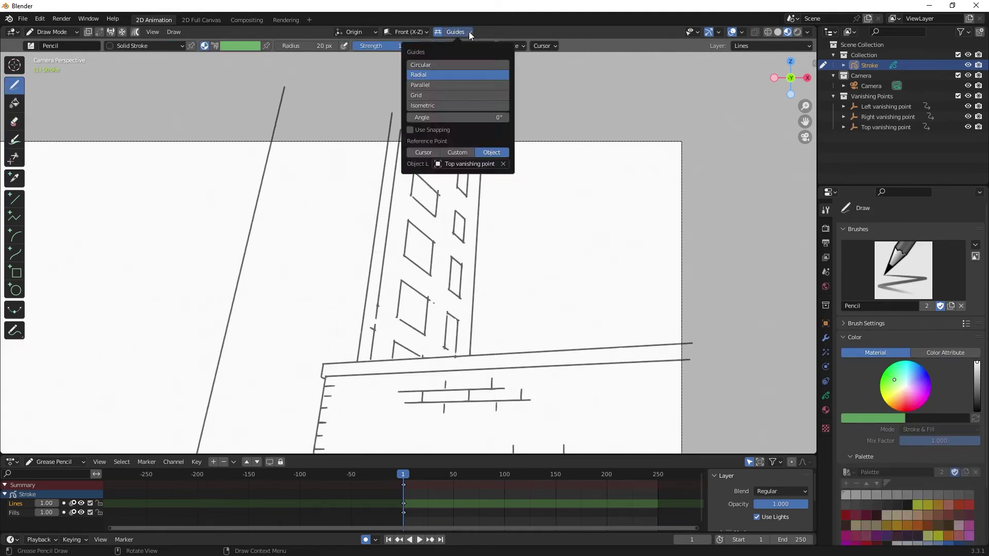
left_click_drag(440, 137, 418, 358)
left_click(16, 121)
mouse_move(441, 161)
left_mouse_down()
mouse_move(419, 351)
mouse_move(434, 126)
mouse_move(426, 268)
left_mouse_up()
left_click(14, 85)
left_click(14, 122)
key("ctrl+z")
mouse_move(431, 239)
left_mouse_down()
mouse_move(427, 271)
mouse_move(434, 163)
mouse_move(411, 347)
mouse_move(420, 355)
left_mouse_up()
Erase the extra long line just right of the tower's corner edge.
scroll(517, 323, "down", 2)
scroll(424, 252, "up", 2)
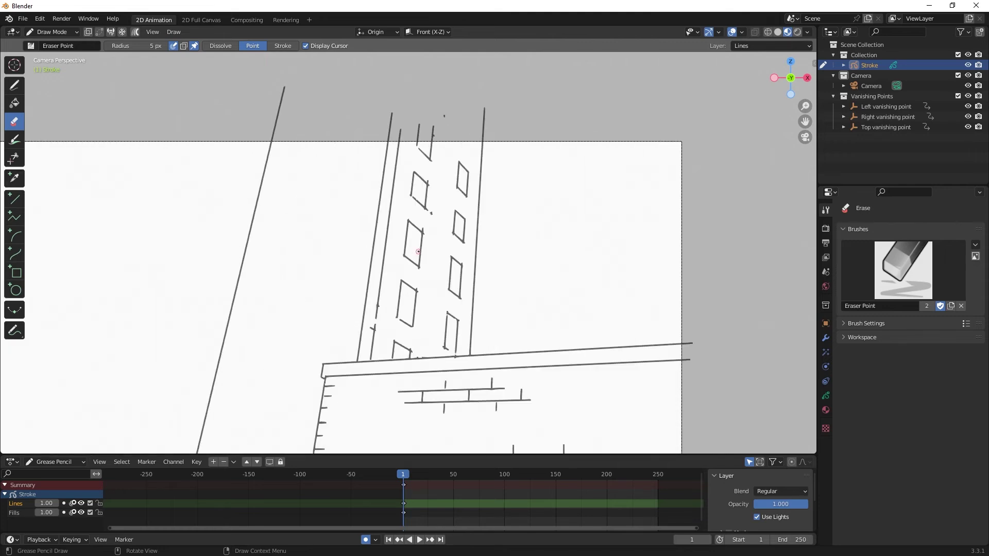
scroll(443, 232, "down", 1)
left_click_drag(401, 149, 377, 325)
Draw four long lines toward Top vanishing point across the tower's left face.
key("d")
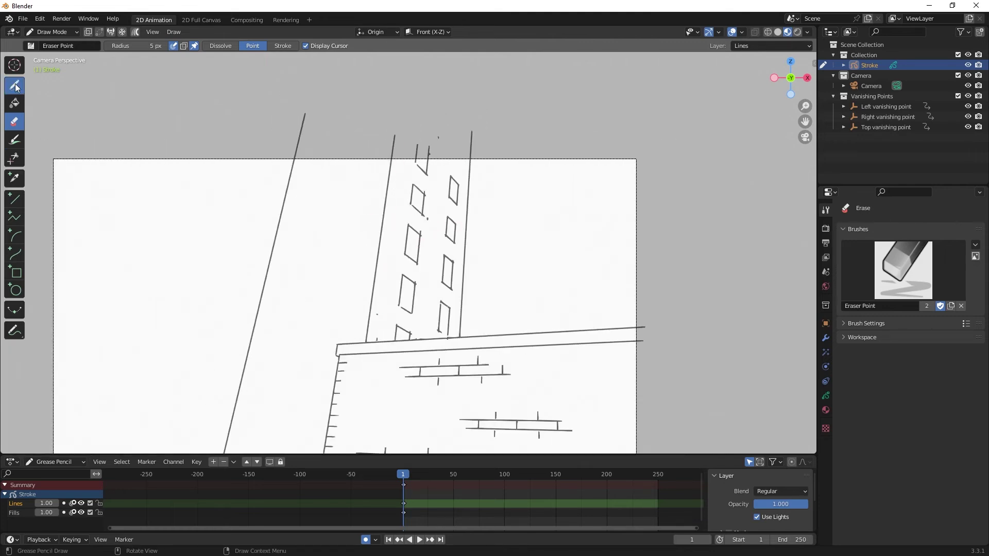
left_click_drag(375, 142, 344, 337)
left_click_drag(362, 138, 309, 438)
mouse_move(340, 133)
left_mouse_down()
mouse_move(276, 451)
mouse_move(250, 451)
left_mouse_up()
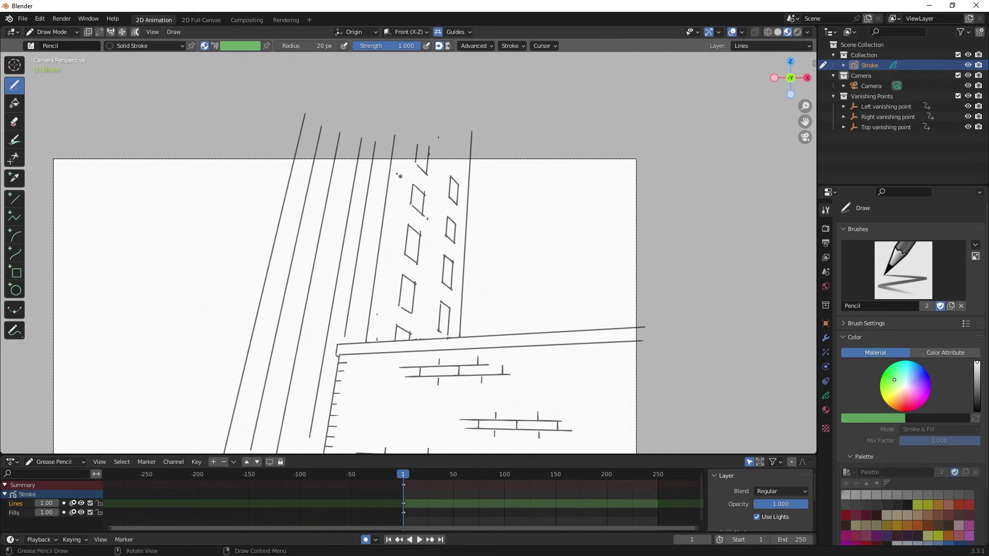
Set the guide object to Left vanishing point and draw a series of crosswise lines over the tower's left face for the window rows.
left_click(456, 32)
left_click(481, 162)
left_click(481, 189)
mouse_move(356, 184)
left_mouse_down()
mouse_move(301, 194)
mouse_move(301, 212)
left_mouse_up()
left_click_drag(363, 217, 299, 230)
left_click_drag(360, 248, 293, 257)
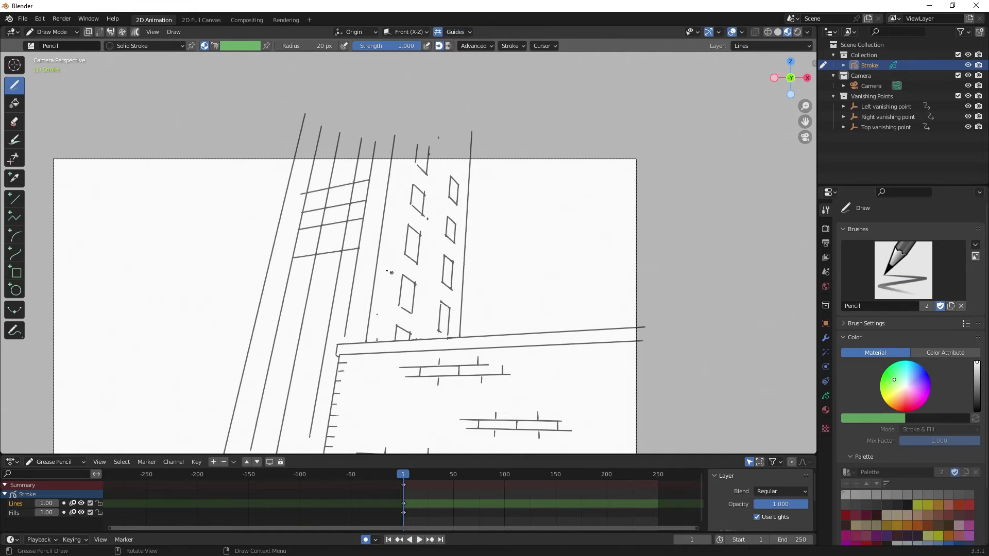
left_click_drag(358, 273, 285, 282)
left_click_drag(350, 303, 281, 310)
mouse_move(348, 321)
left_mouse_down()
mouse_move(278, 327)
mouse_move(337, 351)
left_mouse_up()
left_click_drag(269, 377, 336, 375)
left_click_drag(262, 407, 330, 404)
left_click_drag(257, 436, 324, 433)
mouse_move(315, 165)
left_mouse_down()
mouse_move(386, 149)
mouse_move(354, 155)
mouse_move(344, 208)
mouse_move(326, 204)
left_mouse_up()
Erase the excess grid pieces on the tower's left face, leaving two columns of separate windows.
left_click(15, 121)
right_click(344, 162)
left_click_drag(306, 196, 303, 209)
left_click_drag(368, 183, 366, 199)
left_click_drag(353, 185, 350, 200)
mouse_move(345, 224)
left_mouse_down()
mouse_move(343, 241)
mouse_move(360, 246)
left_mouse_up()
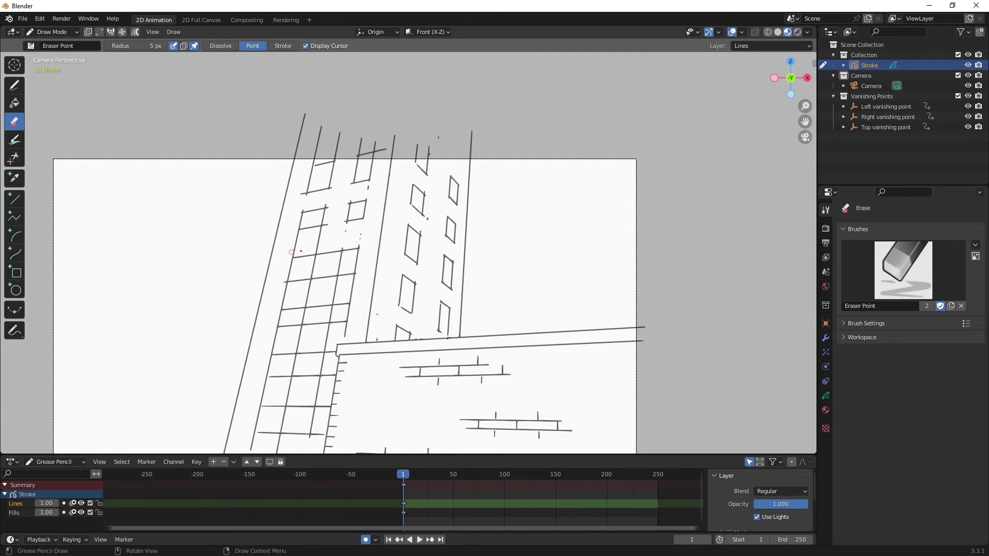
left_click_drag(293, 253, 298, 231)
mouse_move(318, 250)
left_mouse_down()
mouse_move(323, 226)
mouse_move(347, 281)
mouse_move(335, 296)
mouse_move(284, 297)
mouse_move(329, 297)
mouse_move(309, 325)
mouse_move(329, 326)
mouse_move(299, 354)
mouse_move(288, 402)
mouse_move(266, 381)
mouse_move(297, 435)
mouse_move(320, 379)
mouse_move(311, 437)
left_mouse_up()
left_click_drag(315, 163, 383, 149)
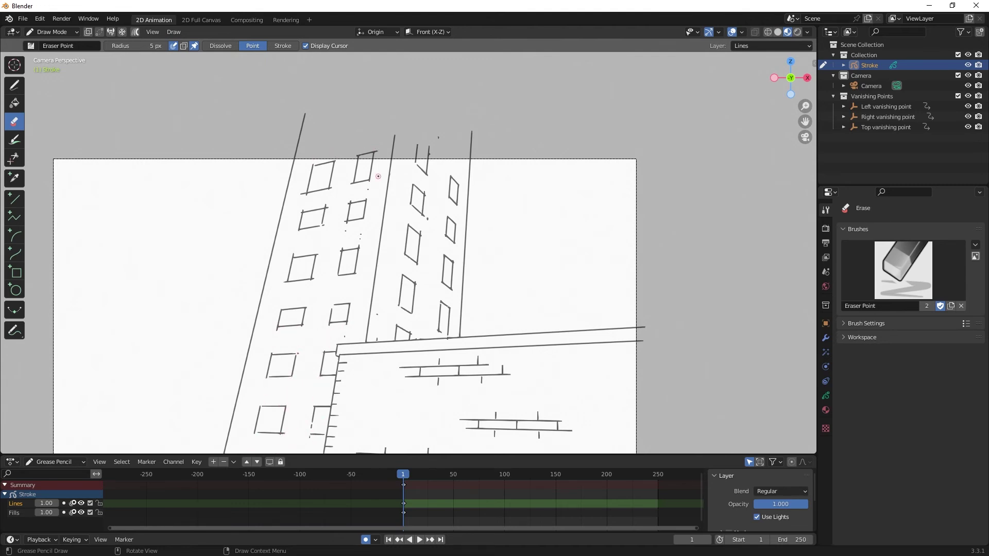
Draw two upright lines rising from the ledge to the right of the tower for a background building.
scroll(378, 176, "down", 1, "alt")
scroll(477, 261, "down", 2)
scroll(477, 261, "down", 1)
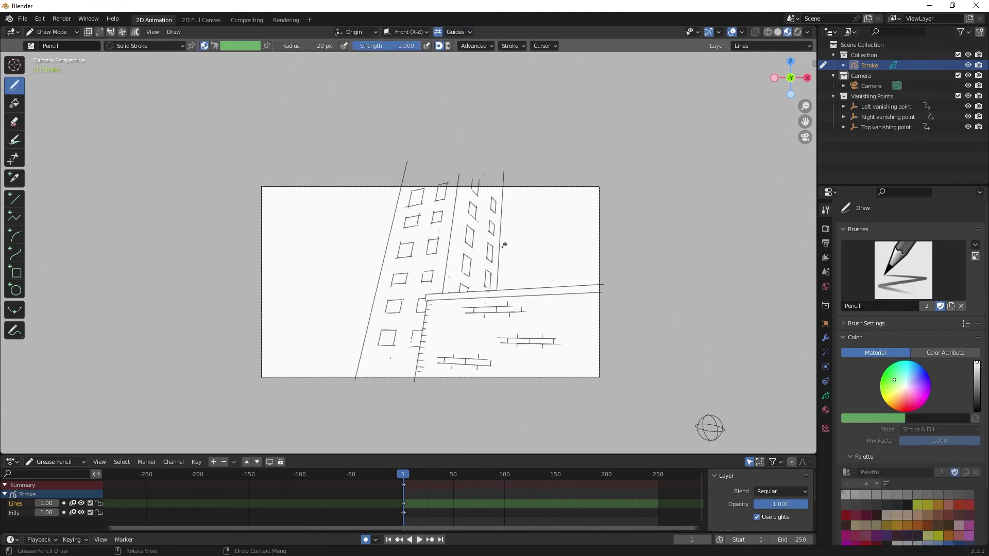
left_click_drag(537, 239, 537, 288)
left_click_drag(568, 218, 571, 285)
With the guide on Left vanishing point, draw the background building's roof line and a lower roof line on either side.
left_click(458, 32)
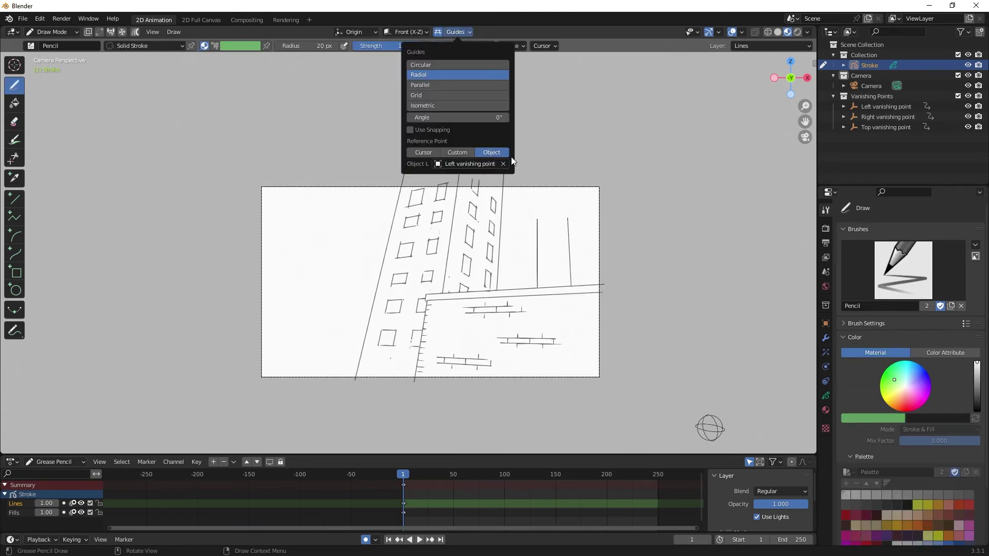
left_click_drag(537, 221, 569, 216)
left_click_drag(569, 247, 601, 244)
left_click_drag(501, 242, 576, 228)
Add the background building's narrow side face with a short edge toward Right vanishing point and an upright edge toward Top vanishing point.
left_click(459, 32)
left_click(467, 163)
left_click(466, 200)
left_click(459, 32)
left_click(468, 163)
left_click(467, 221)
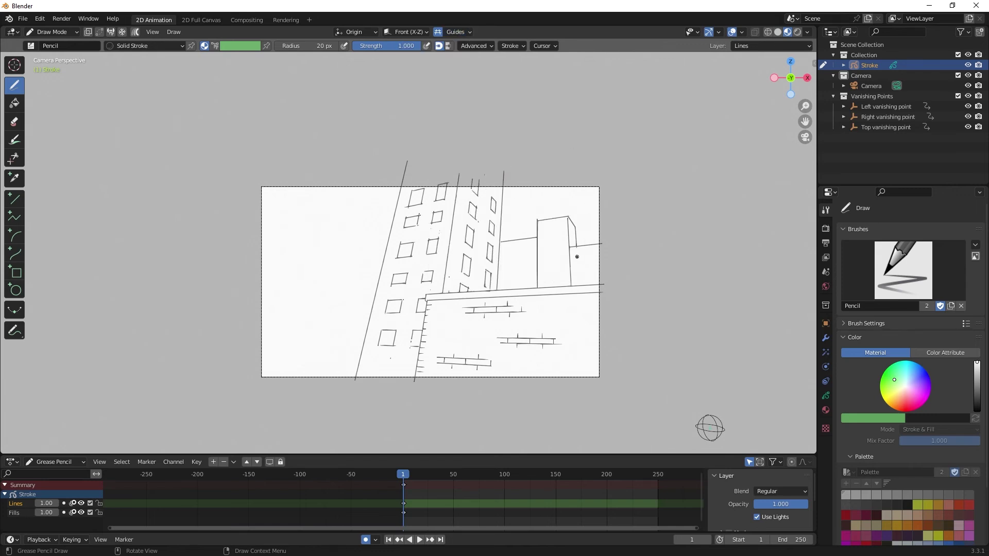
left_click_drag(577, 265, 577, 286)
left_click(14, 122)
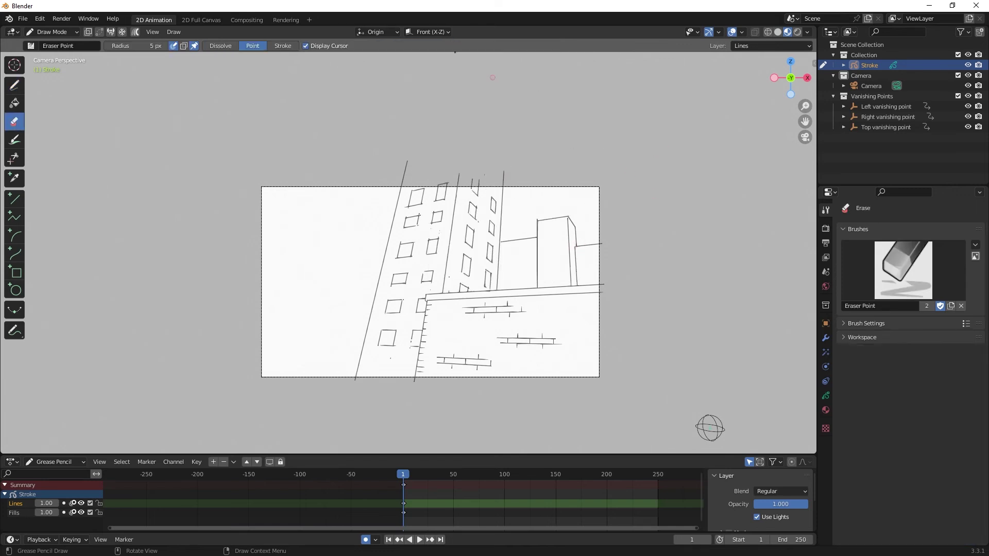
Add a narrow side face to the low building right of the tower, slanting its top edge toward Right vanishing point, and erase the excess.
left_click(447, 32)
left_click(14, 85)
left_click(458, 32)
mouse_move(528, 239)
left_mouse_down()
mouse_move(530, 289)
mouse_move(540, 232)
mouse_move(523, 246)
left_mouse_up()
left_click(459, 32)
left_click(475, 164)
left_click(467, 200)
left_click(15, 122)
With the guide on Left vanishing point, draw rows of horizontal window lines across the front faces of the background buildings.
left_click(21, 86)
left_click(458, 32)
left_click(458, 32)
left_click(476, 163)
left_click(483, 190)
mouse_move(499, 256)
left_mouse_down()
mouse_move(521, 254)
mouse_move(521, 265)
left_mouse_up()
left_click_drag(500, 274, 522, 272)
left_click_drag(498, 284, 524, 283)
mouse_move(542, 226)
left_mouse_down()
mouse_move(563, 224)
mouse_move(564, 235)
left_mouse_up()
mouse_move(542, 246)
left_mouse_down()
mouse_move(563, 245)
mouse_move(566, 255)
left_mouse_up()
left_click_drag(541, 266, 594, 252)
left_click_drag(582, 264, 595, 262)
left_click_drag(582, 274, 595, 273)
left_click_drag(583, 282, 595, 280)
With the guide on Right vanishing point, hatch the narrow side faces of the two background buildings.
left_click(458, 32)
left_click(471, 164)
left_click(471, 200)
left_click_drag(530, 284, 536, 288)
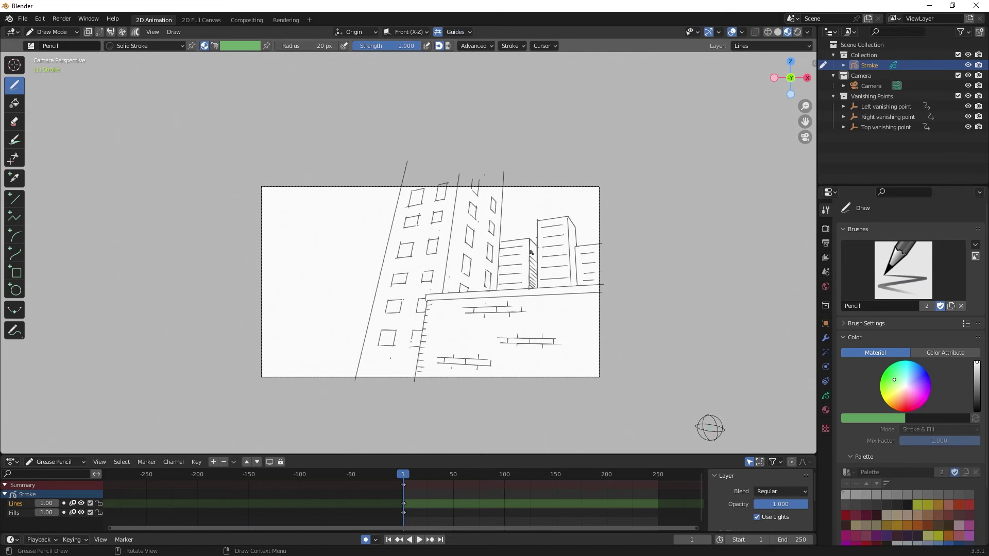
left_click_drag(531, 253, 534, 241)
left_click_drag(576, 284, 569, 221)
Draw upright lines left of the tower toward Top vanishing point for a neighbouring building.
left_click(456, 32)
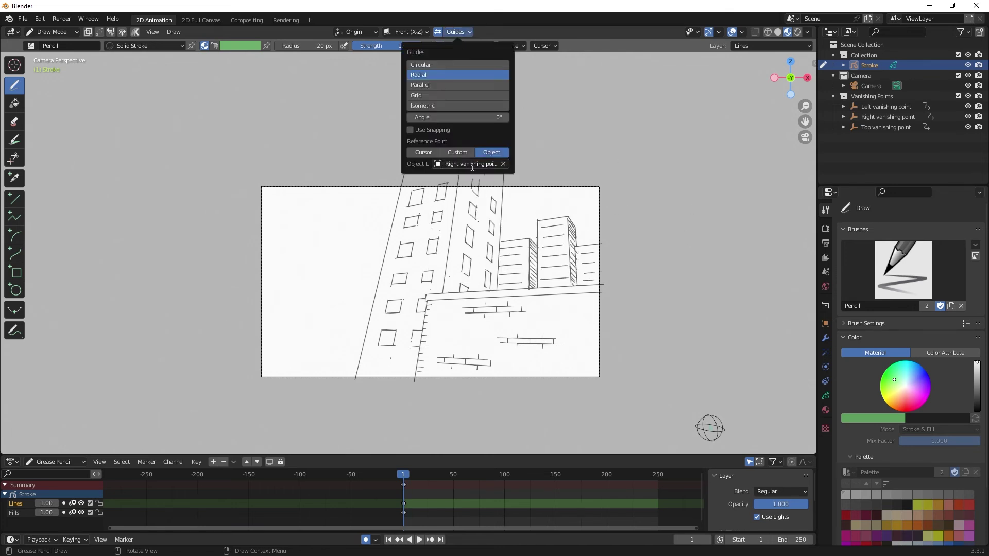
left_click_drag(309, 377, 370, 175)
left_click_drag(270, 381, 346, 166)
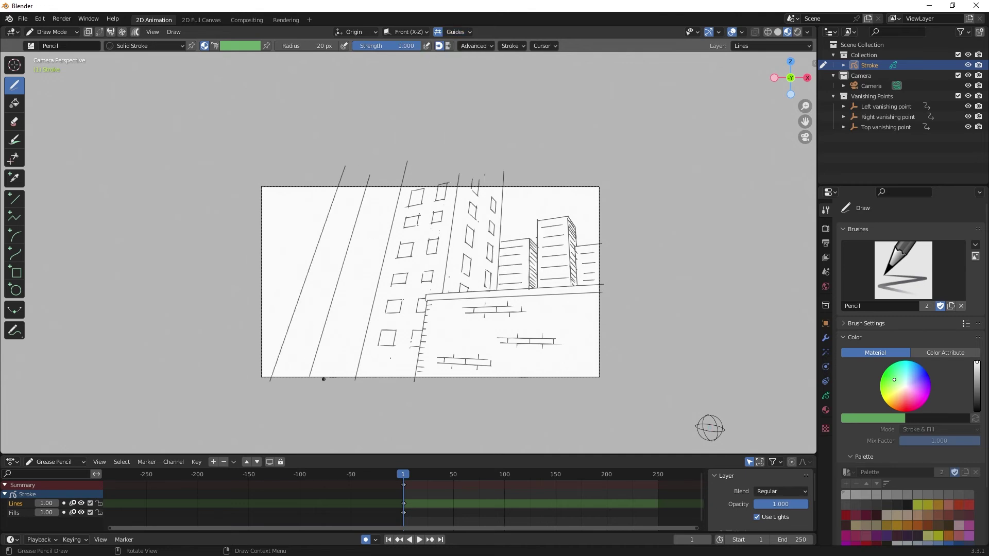
left_click(457, 32)
mouse_move(322, 380)
left_mouse_down()
mouse_move(373, 196)
mouse_move(396, 211)
mouse_move(343, 206)
mouse_move(283, 386)
left_mouse_up()
Draw the left building's roof edges toward Right and Left vanishing points and its far upright edge toward Top vanishing point.
left_click(471, 163)
left_click(471, 200)
left_click(459, 31)
left_click(471, 164)
left_click(471, 189)
left_click(457, 32)
left_click(471, 164)
left_click(470, 220)
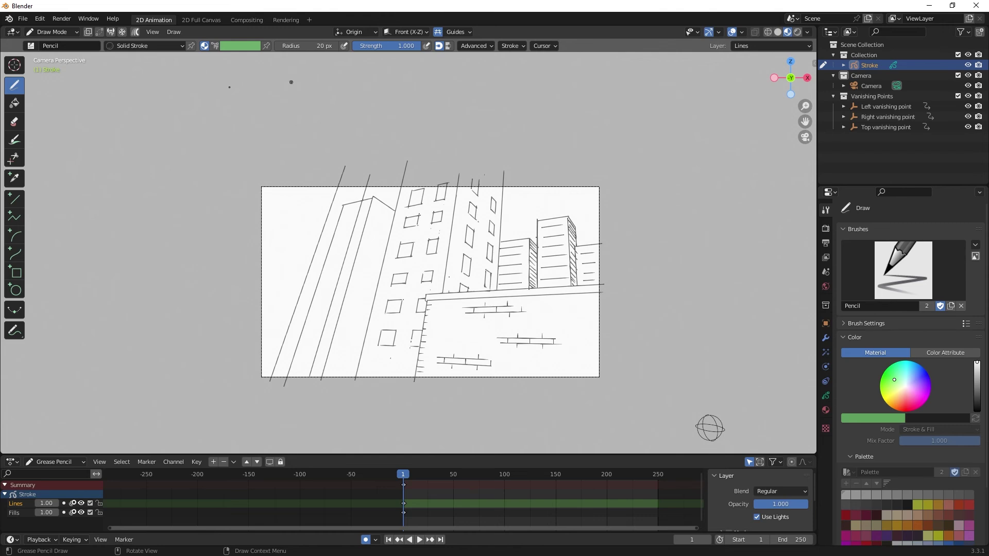
Erase the surplus upright inside the left building and draw another upright farther left toward Top vanishing point for an outermost building.
key("e")
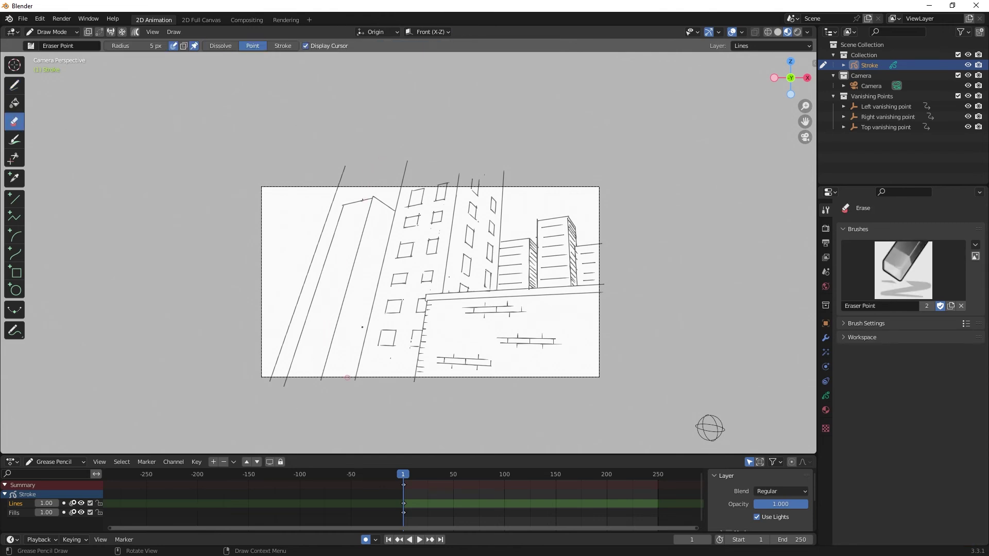
key("d")
left_click(455, 31)
mouse_move(241, 354)
left_mouse_down()
mouse_move(360, 195)
mouse_move(388, 219)
left_mouse_up()
With the guide on Right vanishing point, fill the side faces of the two left buildings with short window lines.
left_click(465, 33)
left_click_drag(373, 227, 387, 234)
mouse_move(370, 238)
left_mouse_down()
mouse_move(384, 245)
mouse_move(378, 277)
left_mouse_up()
left_click_drag(350, 326, 368, 331)
mouse_move(343, 339)
left_mouse_down()
mouse_move(364, 345)
mouse_move(354, 372)
left_mouse_up()
left_click_drag(281, 358, 293, 360)
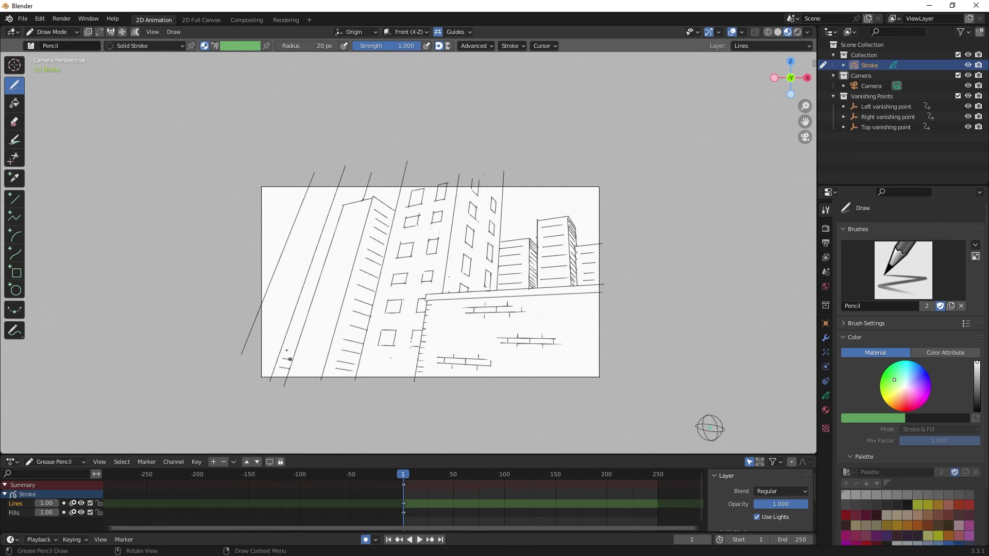
left_click(458, 31)
left_click(467, 162)
mouse_move(343, 192)
left_mouse_down()
mouse_move(364, 208)
mouse_move(360, 218)
left_mouse_up()
With the guide on Left vanishing point, draw rows of window lines across the front faces of the left buildings.
left_click(465, 190)
left_click_drag(266, 321, 285, 322)
left_click_drag(291, 247, 319, 231)
left_click_drag(303, 222, 322, 218)
left_click_drag(305, 211, 329, 205)
left_click_drag(310, 198, 329, 193)
left_click_drag(312, 191, 329, 186)
left_click_drag(321, 181, 341, 175)
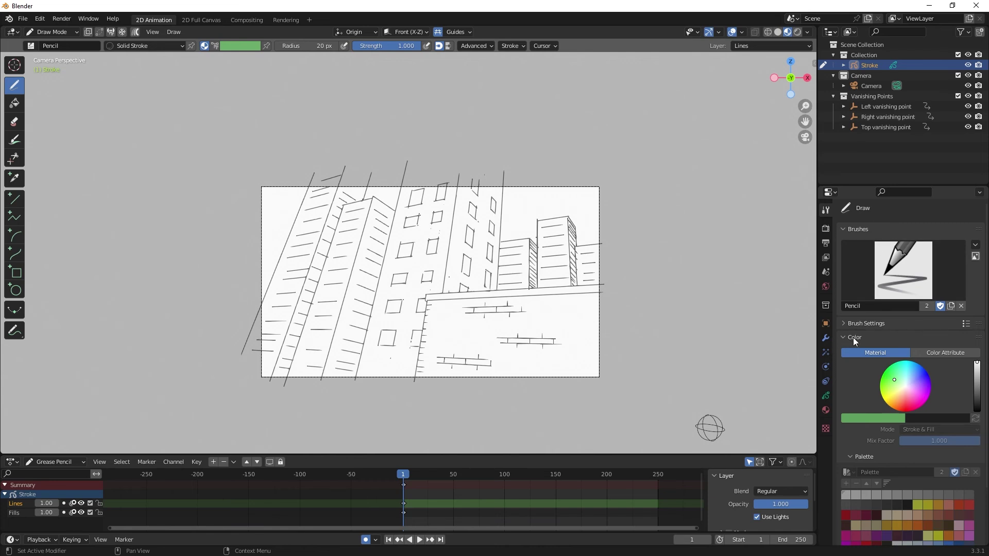
Add a grease pencil layer named Shadow and place it directly below the Lines layer.
left_click(826, 395)
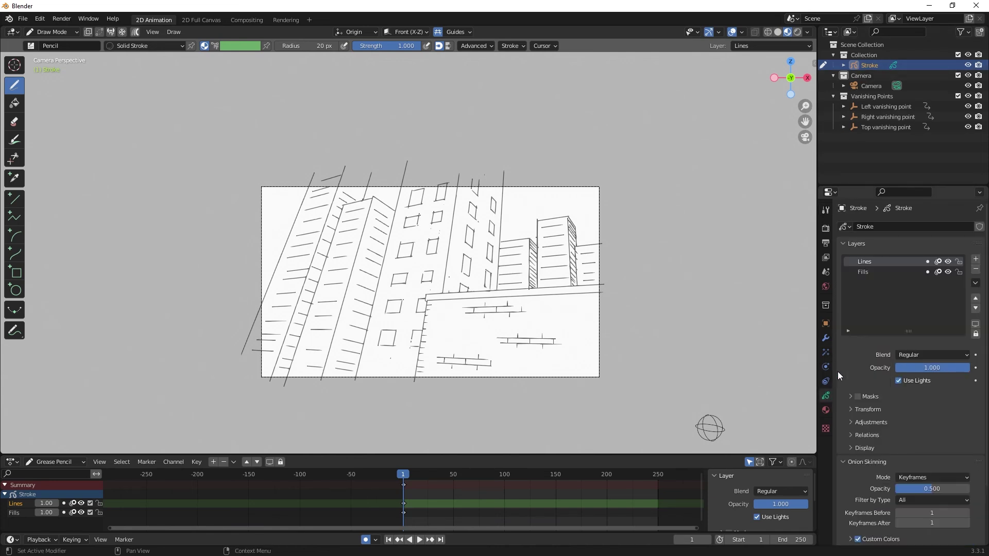
left_click(975, 261)
double_click(873, 263)
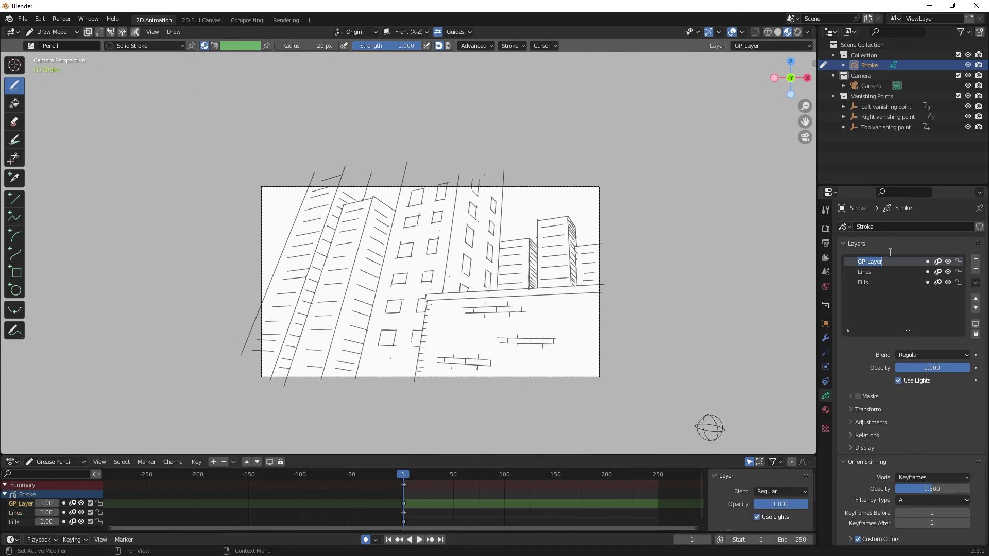
type("Shadow")
key("Return")
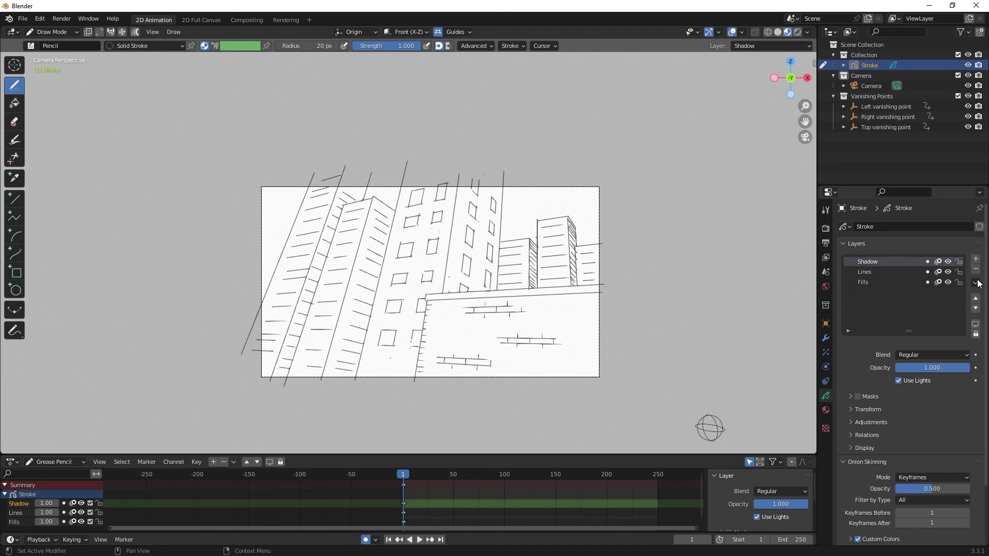
left_click(976, 308)
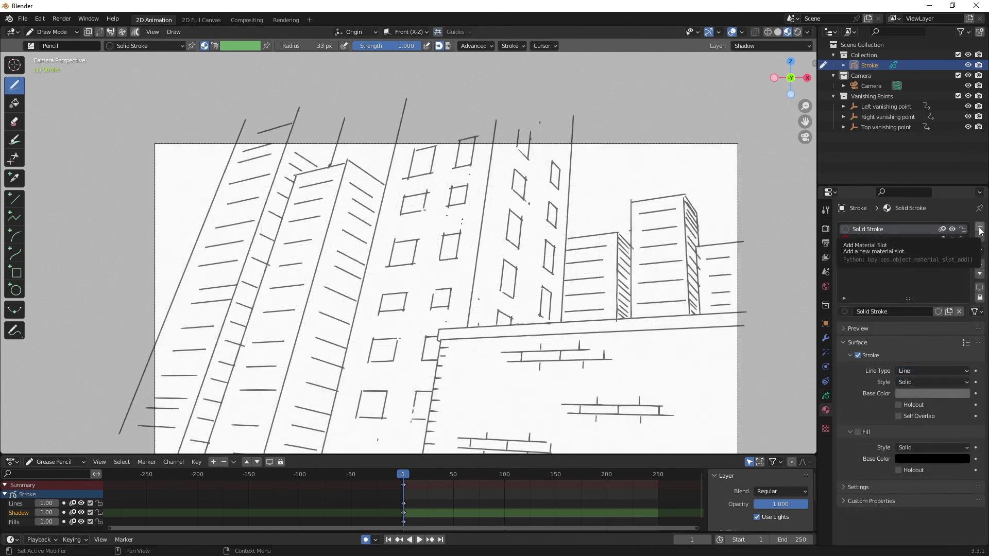
Create a new material named Shadow and set its stroke base color to gray.
left_click(980, 227)
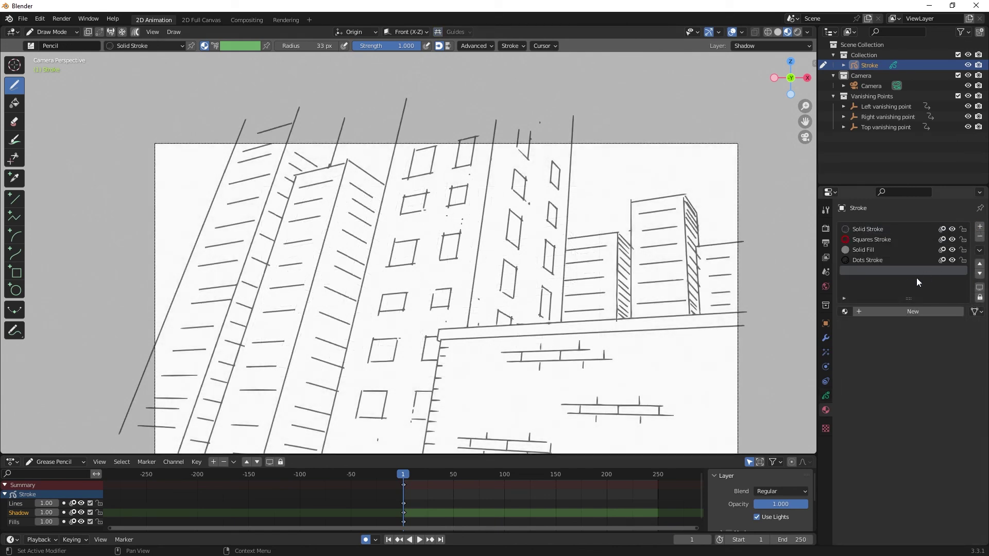
left_click(910, 312)
left_click(896, 312)
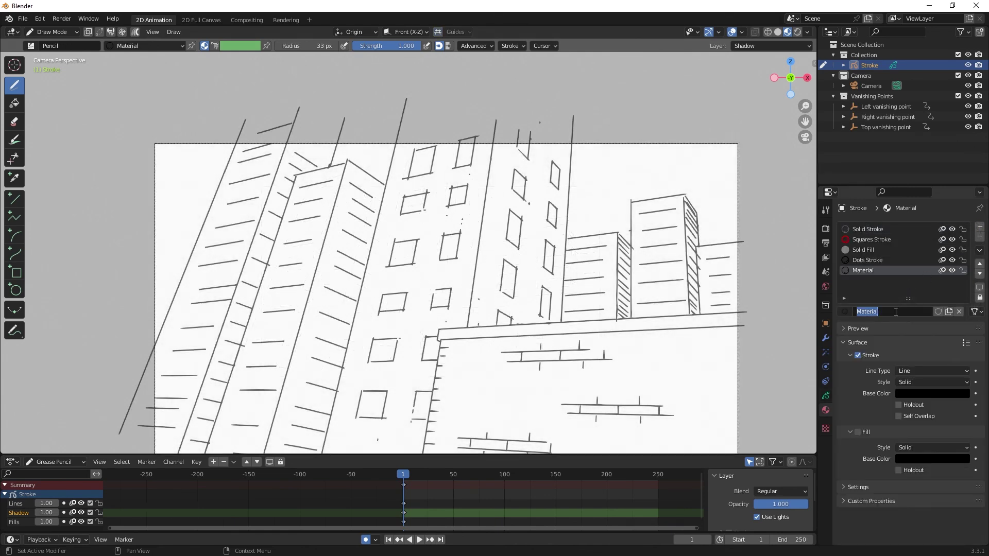
type("Sa")
key("Return")
left_click(918, 396)
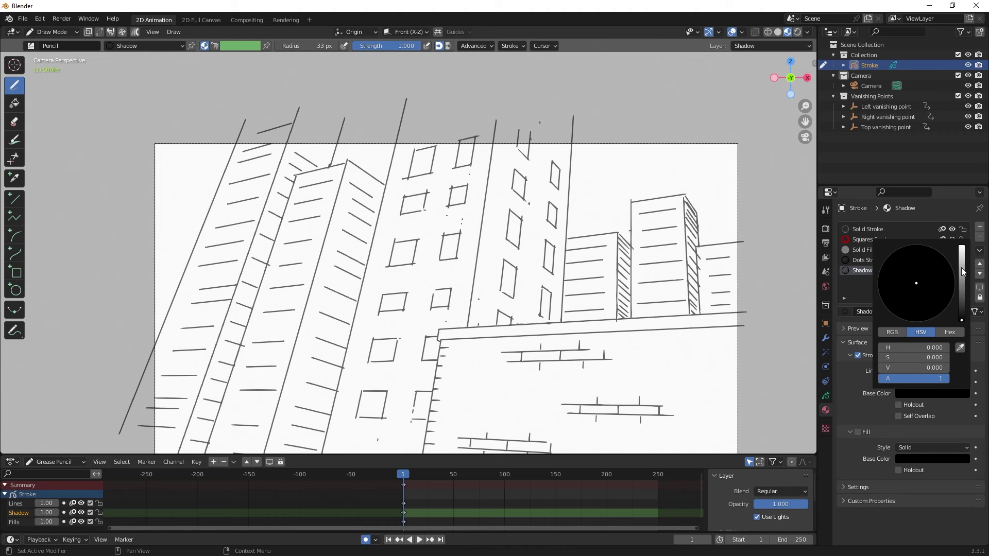
left_click_drag(959, 320, 967, 278)
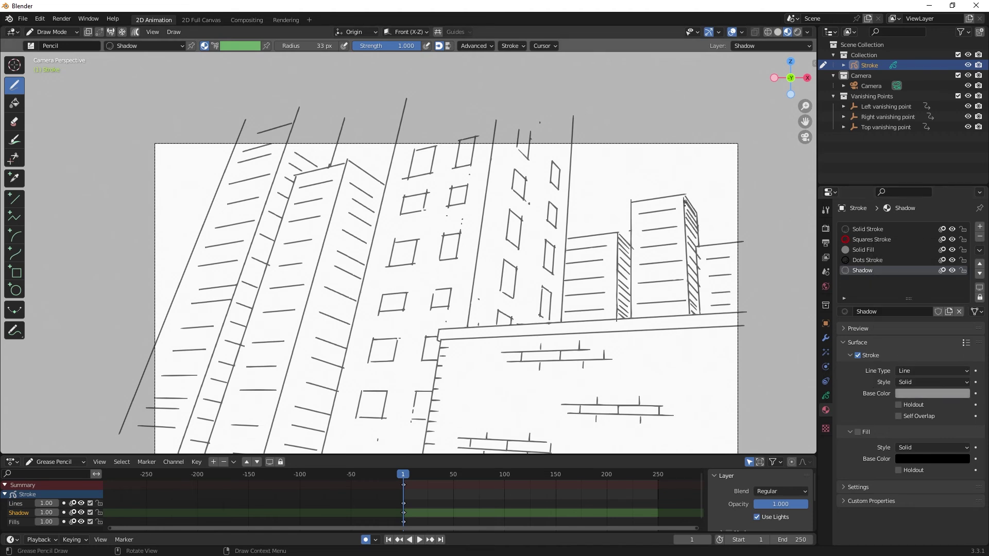
Paint gray shadow over the tower's right face and the side faces of the background and left buildings, using a 192 px brush radius.
mouse_move(502, 161)
left_mouse_down()
mouse_move(562, 141)
mouse_move(479, 317)
mouse_move(541, 289)
mouse_move(547, 204)
left_mouse_up()
left_click_drag(621, 239, 624, 304)
left_click_drag(687, 197, 693, 315)
left_click(344, 45)
mouse_move(340, 203)
left_mouse_down()
mouse_move(375, 184)
mouse_move(313, 441)
mouse_move(269, 445)
mouse_move(334, 322)
mouse_move(360, 186)
mouse_move(355, 221)
left_mouse_up()
mouse_move(296, 140)
left_mouse_down()
mouse_move(283, 170)
mouse_move(294, 172)
mouse_move(195, 447)
mouse_move(222, 412)
left_mouse_up()
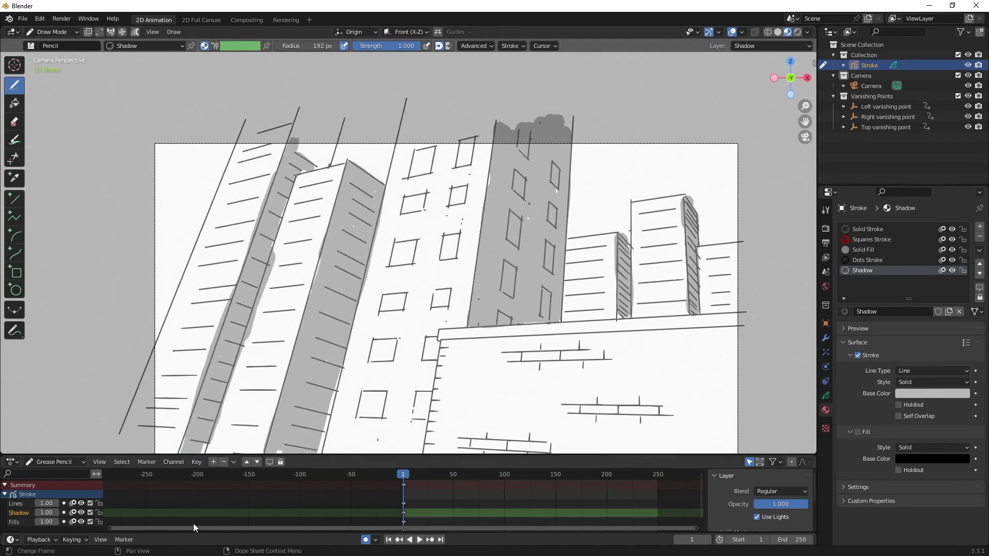
Paint gray shadow under the foreground wall's ledge and along the upper and left inner edges of the windows on the tower's left face.
left_click_drag(444, 340, 747, 325)
mouse_move(372, 362)
left_mouse_down()
mouse_move(376, 343)
mouse_move(395, 342)
left_mouse_up()
left_click_drag(383, 309, 405, 295)
mouse_move(393, 263)
left_mouse_down()
mouse_move(416, 242)
mouse_move(426, 196)
left_mouse_up()
mouse_move(412, 173)
left_mouse_down()
mouse_move(434, 150)
mouse_move(473, 137)
left_mouse_up()
left_click_drag(450, 204, 467, 186)
left_click_drag(441, 258, 459, 234)
left_click_drag(361, 415, 390, 392)
left_click_drag(425, 358, 439, 339)
mouse_move(434, 307)
left_mouse_down()
mouse_move(439, 289)
mouse_move(453, 288)
left_mouse_up()
left_click_drag(414, 418, 430, 391)
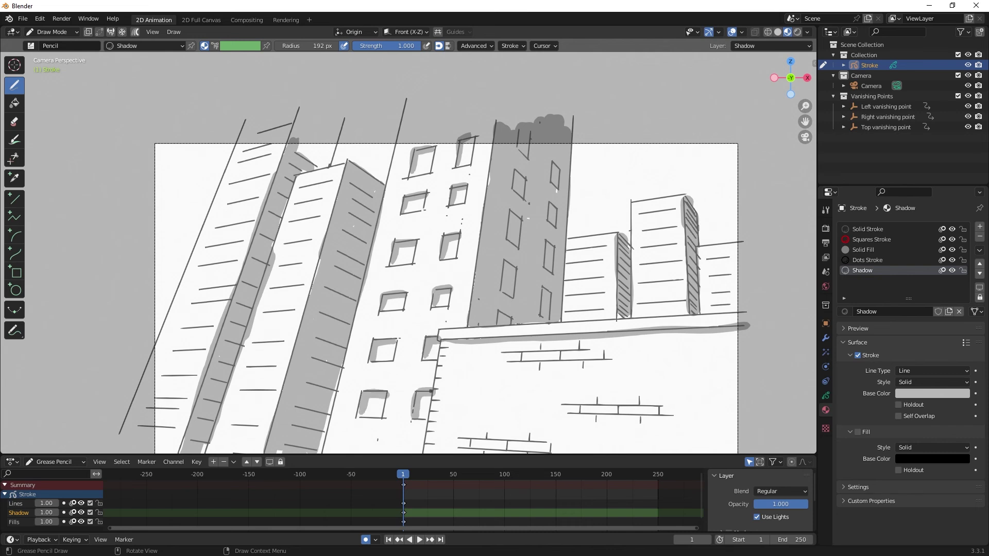
With a 91 px brush radius, shade the foreground wall's brick details and toothed edge, and save the file.
left_click_drag(311, 46, 259, 45)
right_click(310, 45)
mouse_move(509, 363)
left_mouse_down()
mouse_move(611, 360)
mouse_move(596, 350)
left_mouse_up()
key("ctrl+z")
left_click_drag(563, 404, 669, 404)
left_click_drag(569, 414, 680, 414)
left_click_drag(462, 441, 570, 444)
left_click_drag(482, 451, 534, 451)
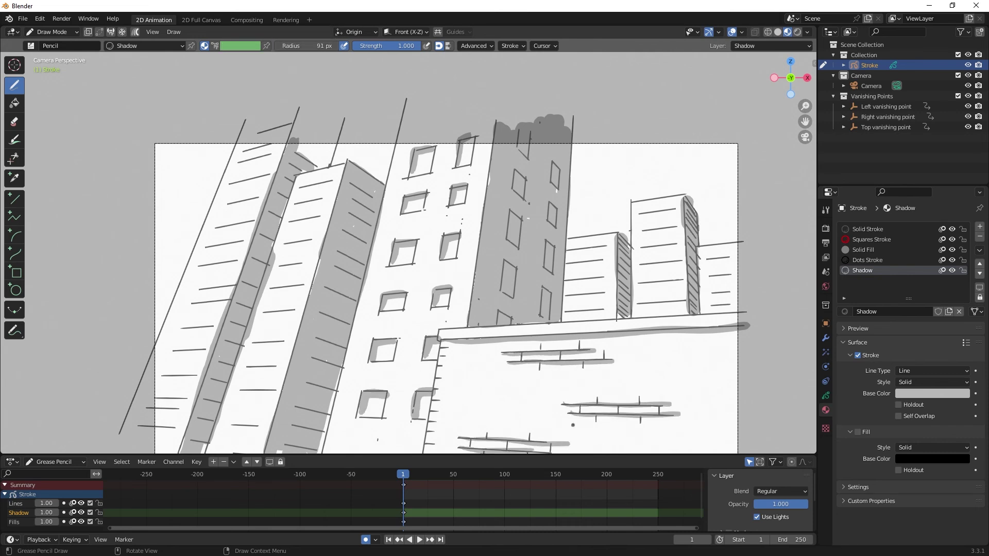
left_click_drag(440, 351, 428, 453)
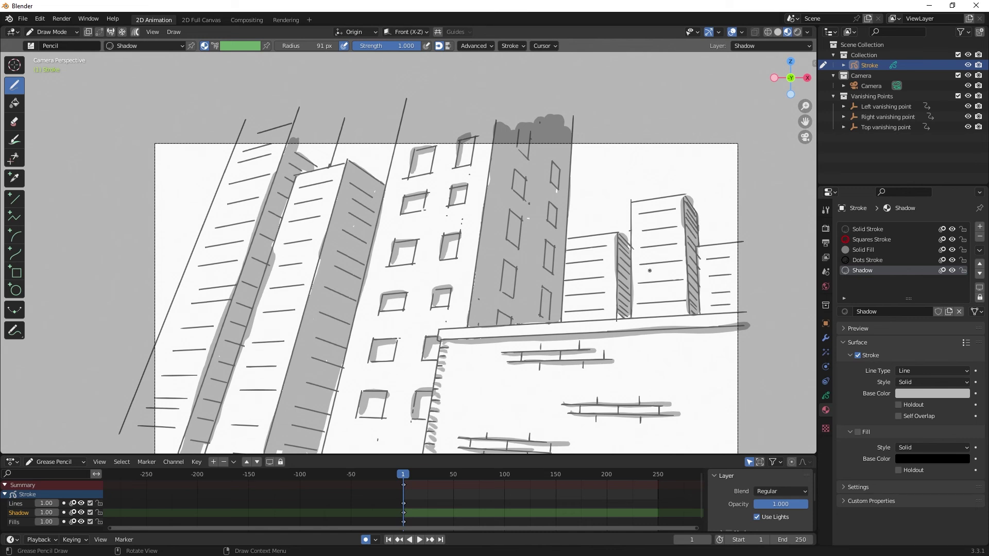
key("ctrl+s")
Add another new material and set its stroke base color to a darker gray than the Shadow material.
left_click(980, 226)
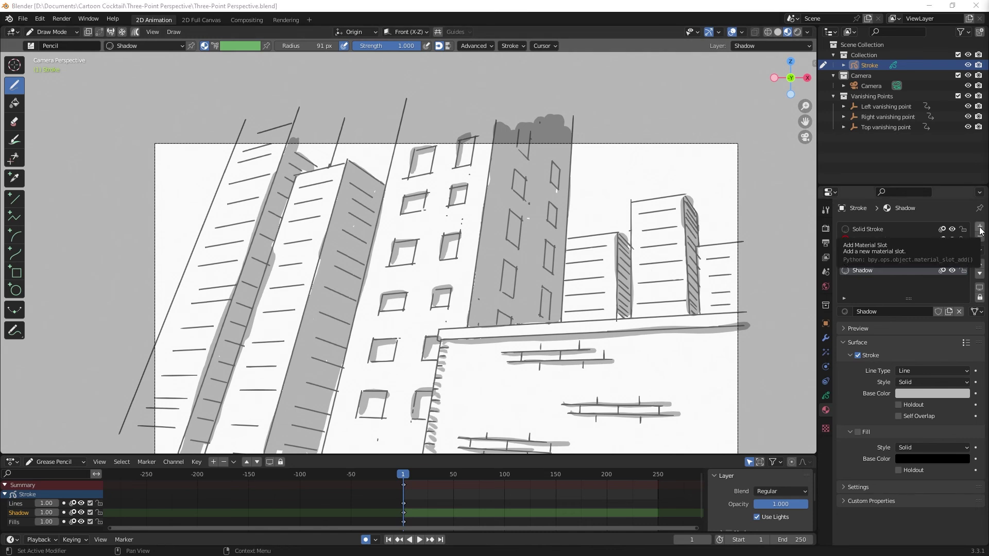
left_click(899, 311)
left_click(943, 393)
left_click_drag(963, 313, 962, 304)
left_click_drag(510, 213, 519, 219)
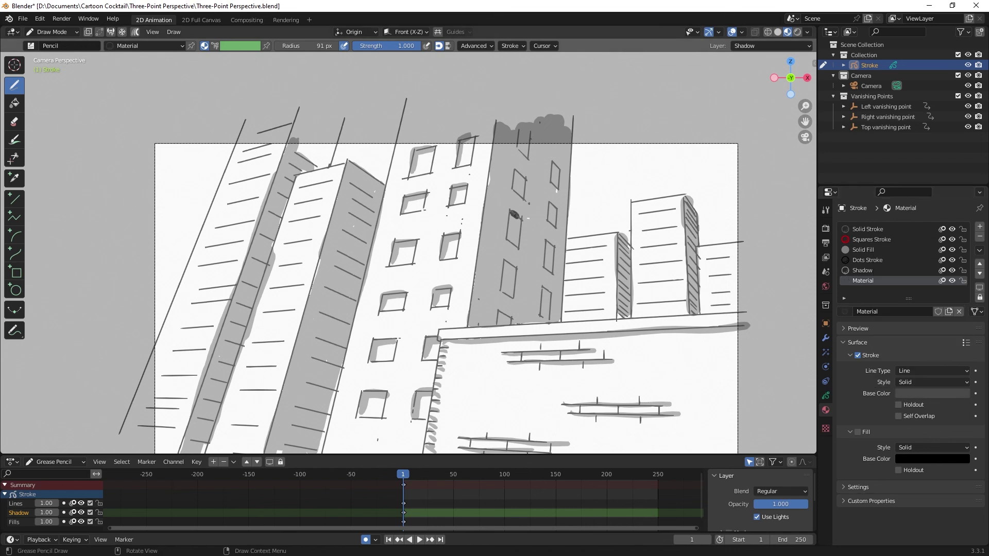
key("ctrl+z")
left_click(936, 393)
left_click_drag(962, 305, 962, 292)
Paint darker gray shadows inside the windows on the tower's right face.
mouse_move(510, 211)
left_mouse_down()
mouse_move(518, 246)
mouse_move(510, 300)
left_mouse_up()
mouse_move(502, 313)
left_mouse_down()
mouse_move(511, 327)
mouse_move(507, 316)
left_mouse_up()
left_click_drag(552, 246, 550, 320)
left_click_drag(553, 206, 551, 227)
left_click_drag(516, 173, 525, 198)
left_click_drag(523, 141, 558, 188)
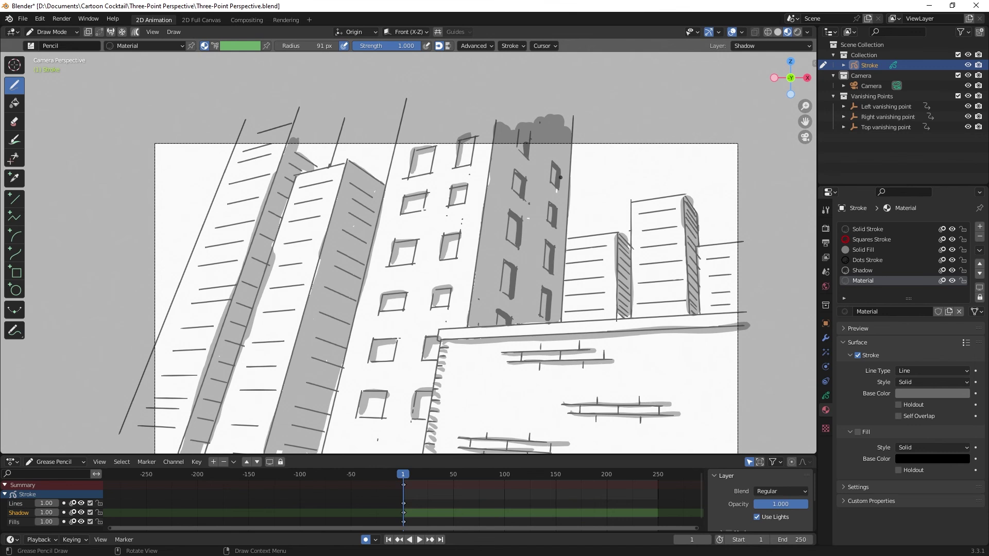